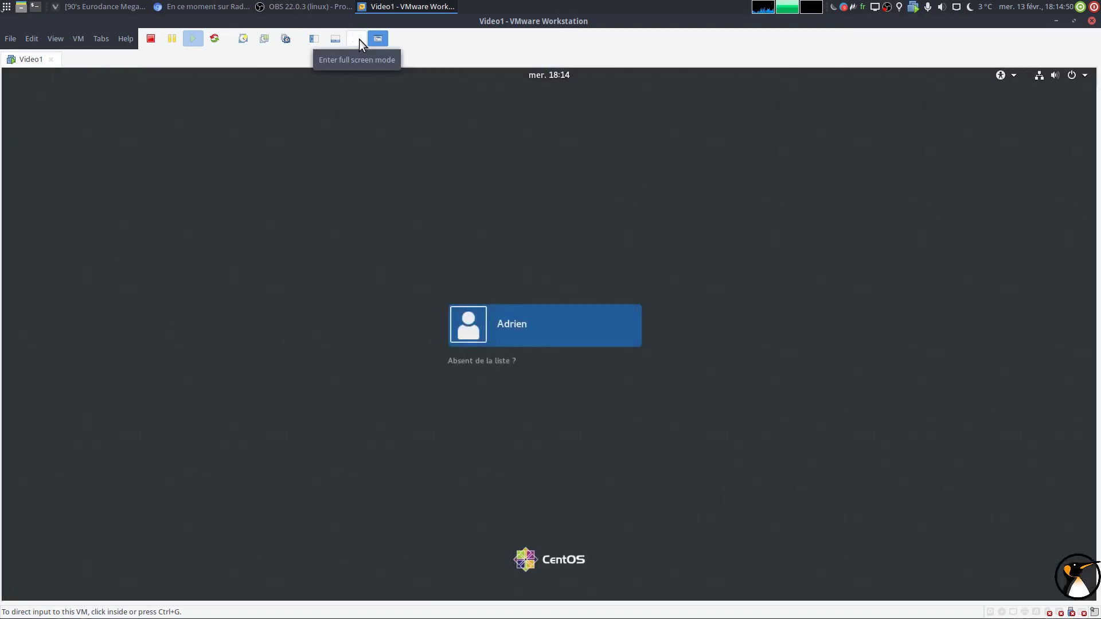
- Show the CentOS virtual machine in full screen and log in to the listed account with its password
{"action": "left_click", "coordinate": [359, 39]}
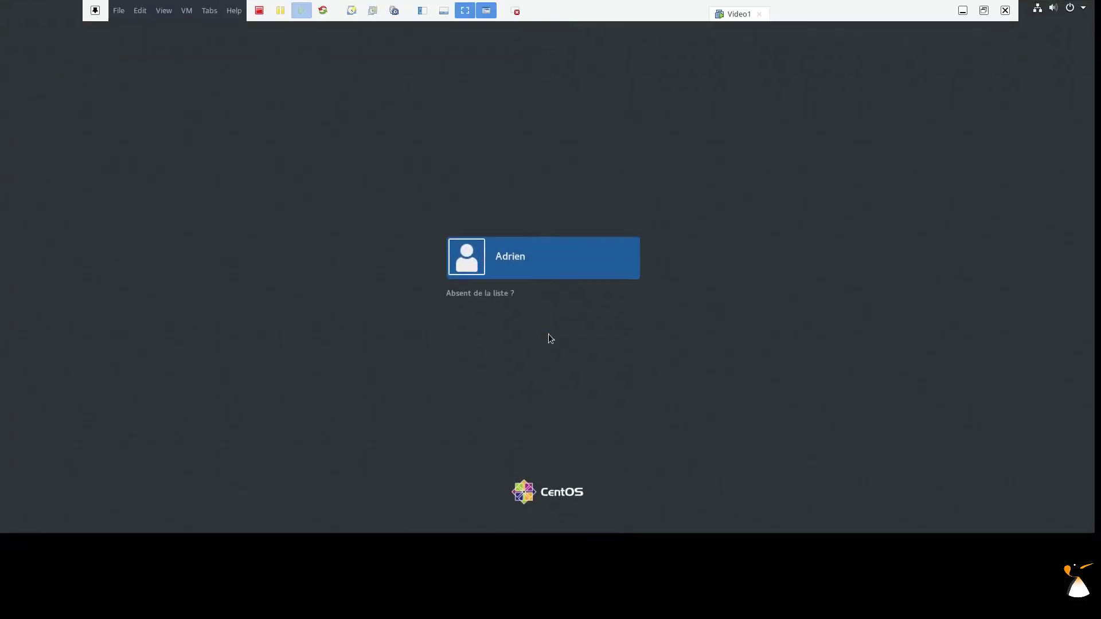
{"action": "left_click", "coordinate": [539, 302]}
{"action": "type", "text": "••••••••••••"}
{"action": "key", "text": "Return"}
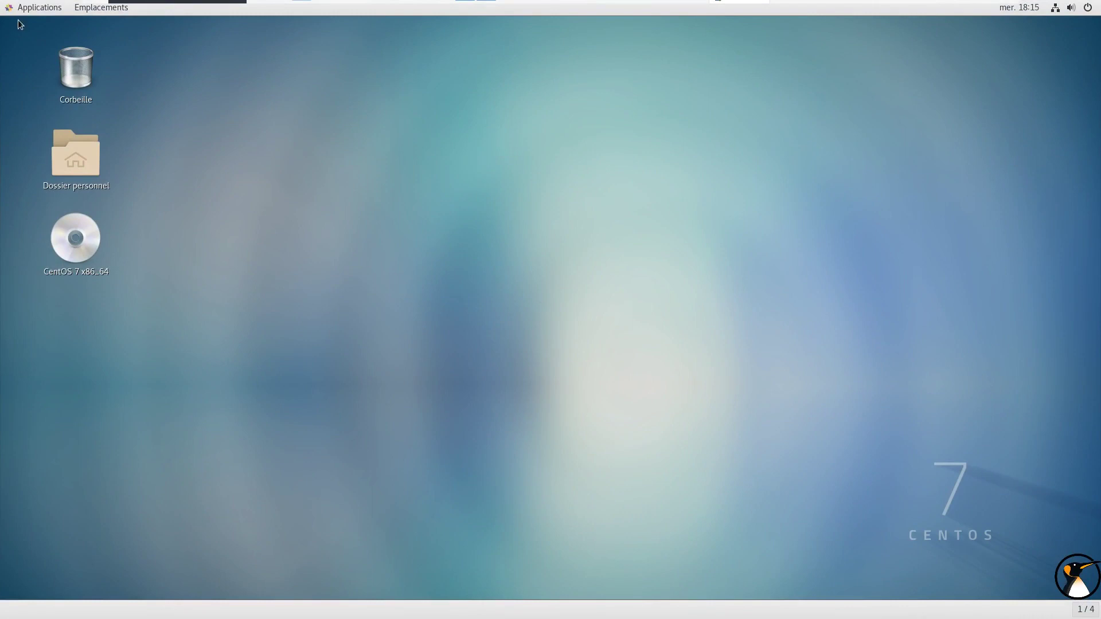
- Examine the application categories and the contents of the home folder in the GNOME Classique desktop, closing them again
{"action": "left_click", "coordinate": [30, 7]}
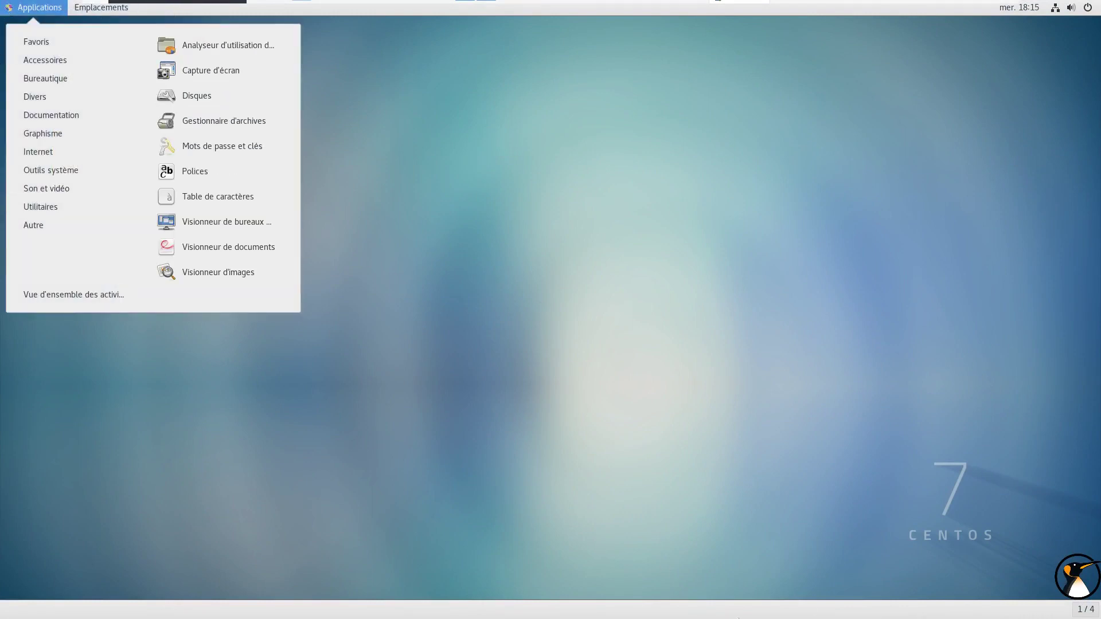
{"action": "key", "text": "Escape"}
{"action": "double_click", "coordinate": [82, 160]}
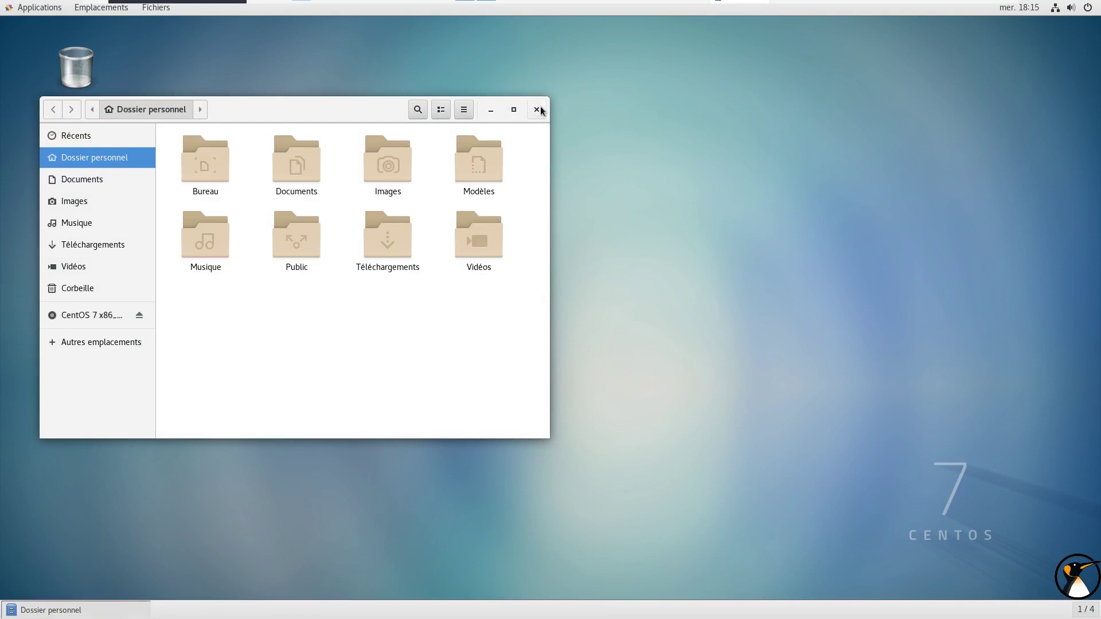
{"action": "left_click", "coordinate": [44, 11]}
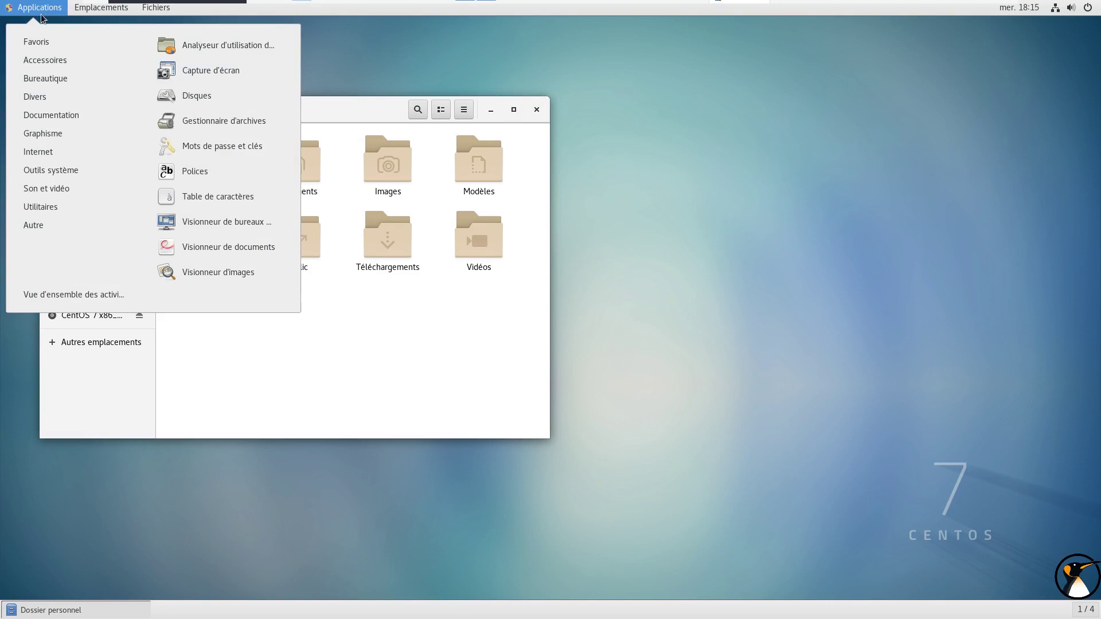
{"action": "mouse_move", "coordinate": [24, 151]}
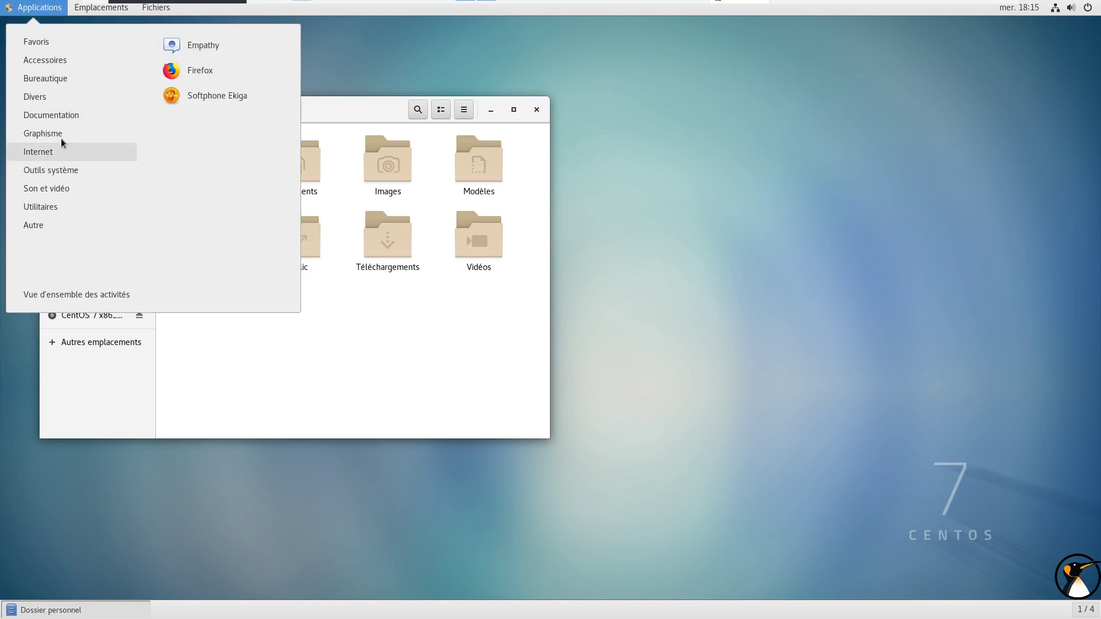
{"action": "key", "text": "Escape"}
{"action": "left_click", "coordinate": [536, 109]}
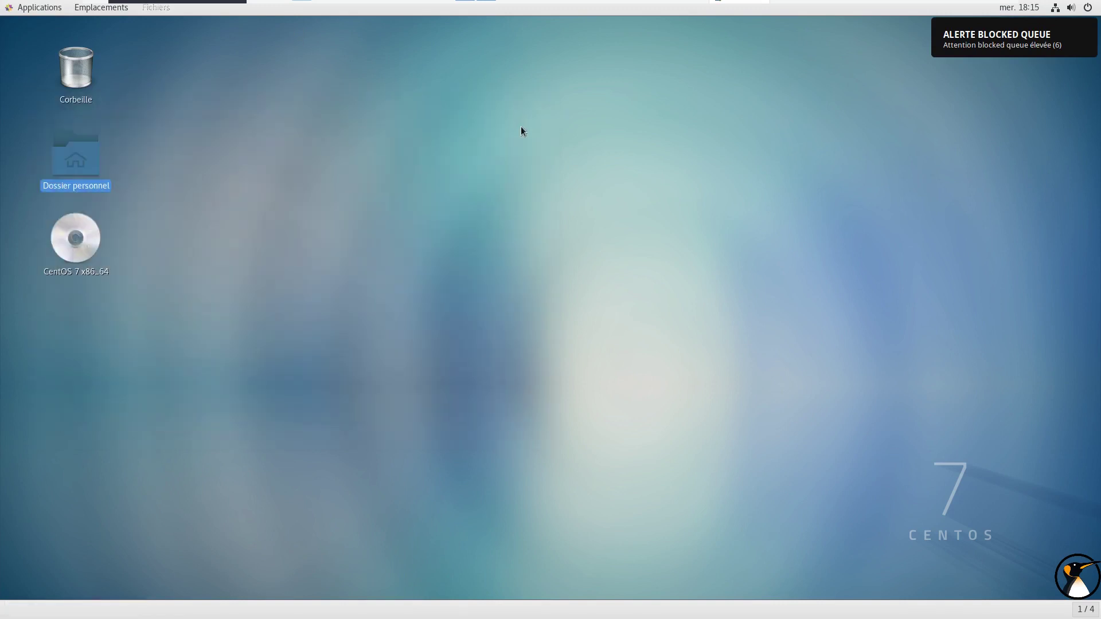
- Log out of the GNOME Classique session and confirm the logout
{"action": "left_click", "coordinate": [1071, 7]}
{"action": "left_click", "coordinate": [995, 98]}
{"action": "left_click", "coordinate": [981, 116]}
{"action": "left_click", "coordinate": [604, 349]}
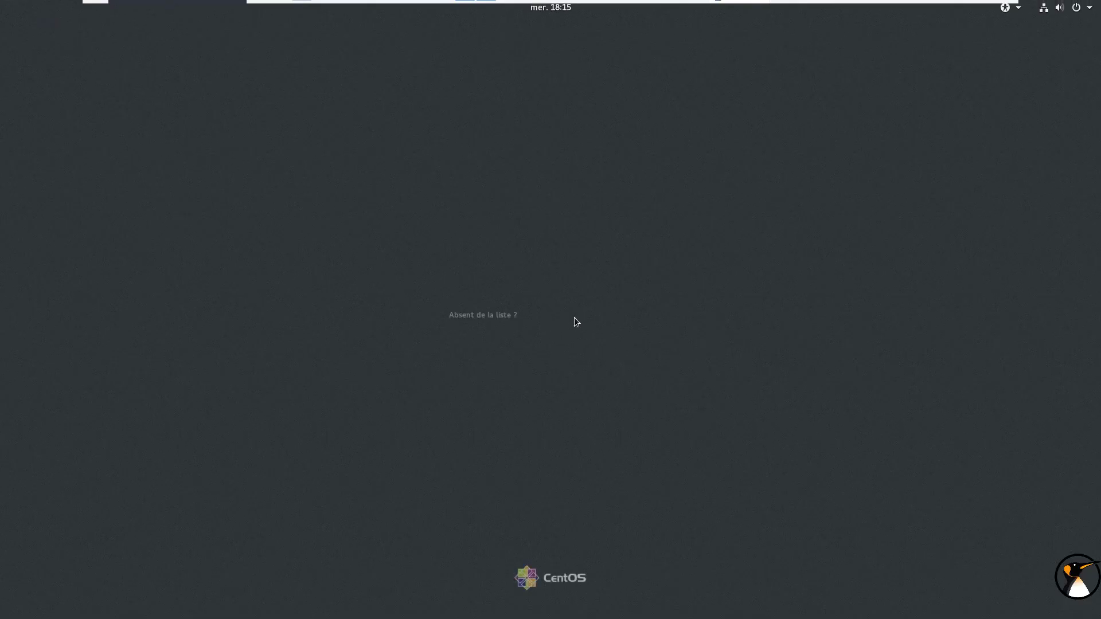
- Choose the GNOME session for the listed account and log in with the account password
{"action": "left_click", "coordinate": [548, 301]}
{"action": "left_click", "coordinate": [568, 381]}
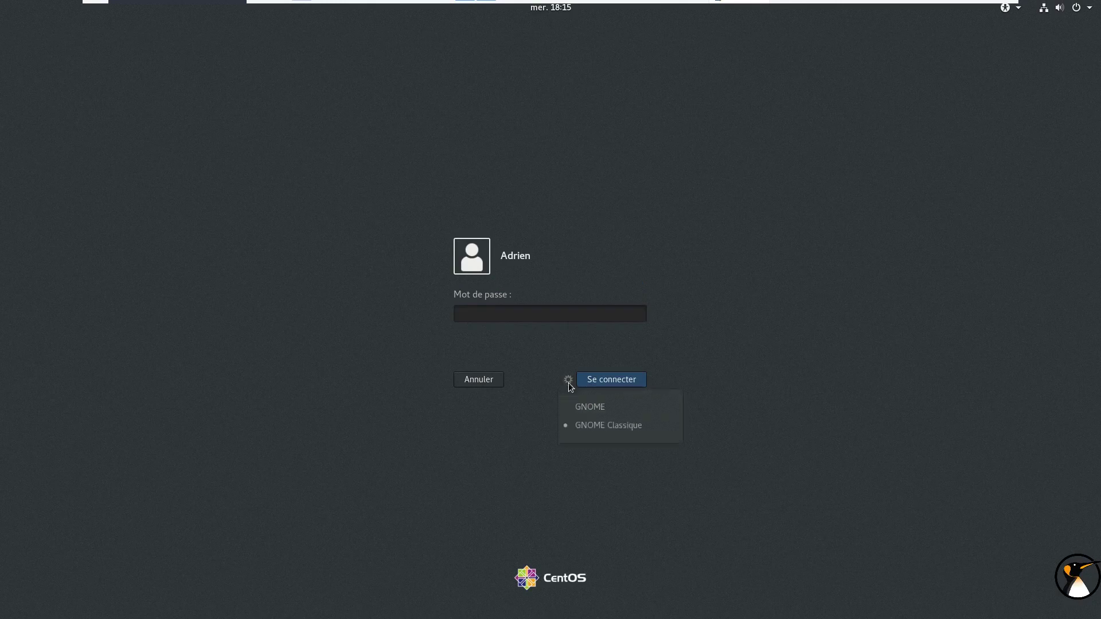
{"action": "left_click", "coordinate": [580, 407]}
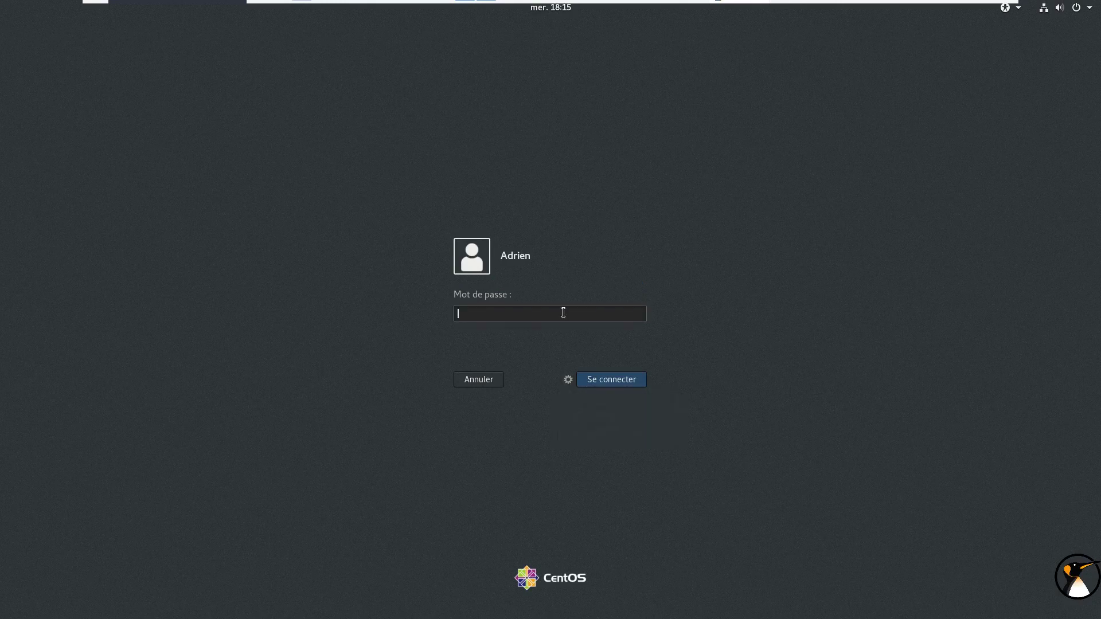
{"action": "type", "text": "••••••••••••"}
{"action": "key", "text": "Return"}
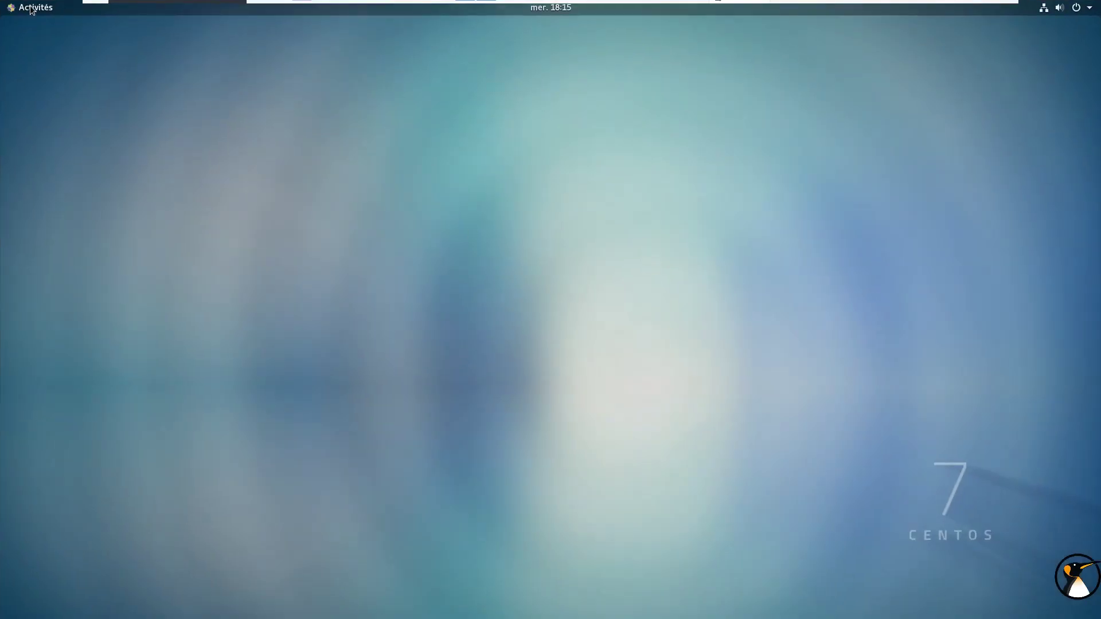
- Remove the music player, Shotwell and Aide from the favourites in the activities overview
{"action": "left_click", "coordinate": [31, 8]}
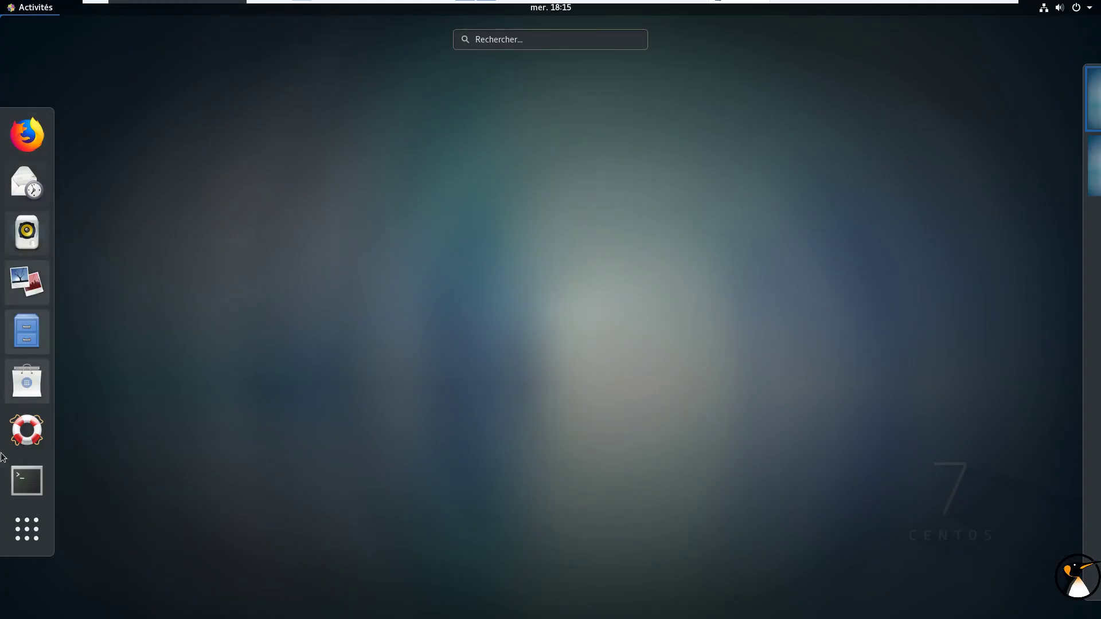
{"action": "right_click", "coordinate": [26, 241]}
{"action": "left_click", "coordinate": [112, 233]}
{"action": "right_click", "coordinate": [26, 256]}
{"action": "left_click", "coordinate": [111, 257]}
{"action": "right_click", "coordinate": [27, 380]}
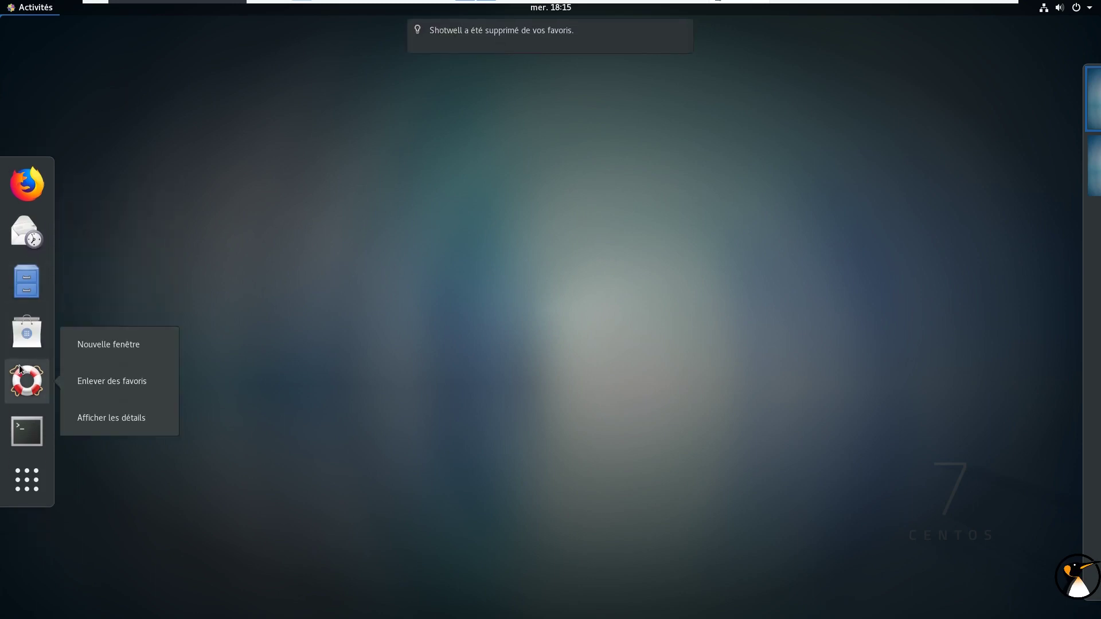
{"action": "left_click", "coordinate": [81, 381]}
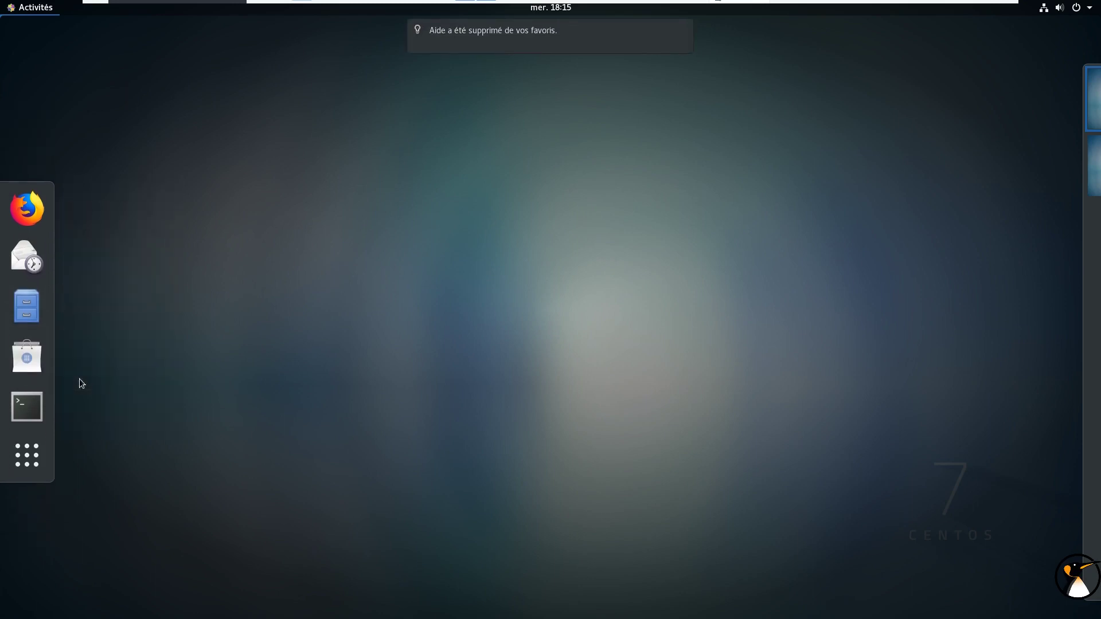
- Show all installed applications and add LibreOffice Writer to the favourites
{"action": "left_click", "coordinate": [27, 456]}
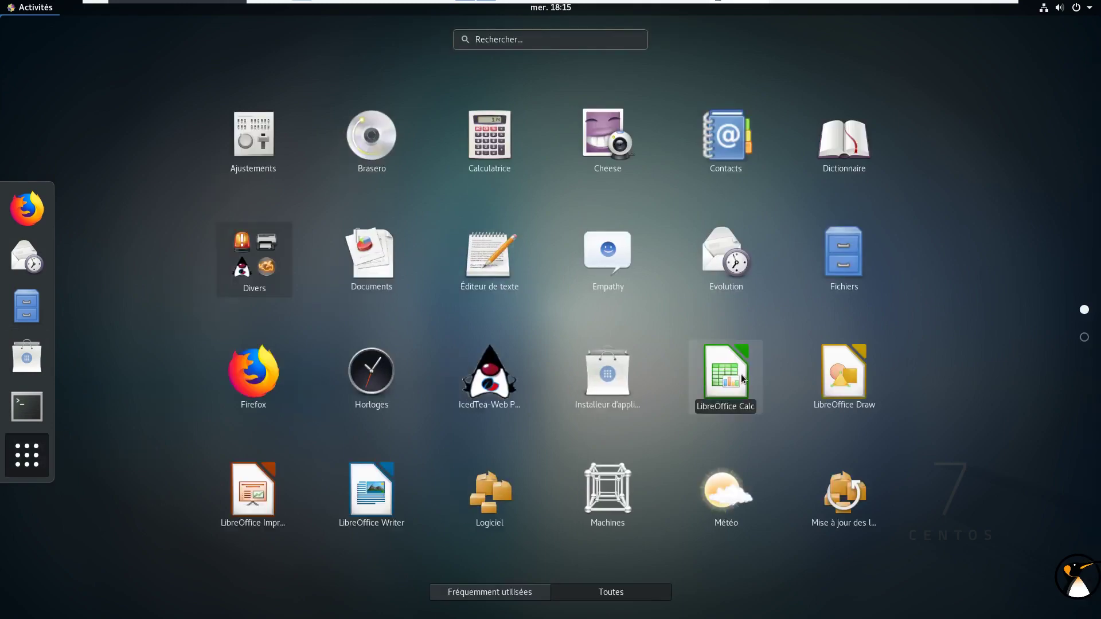
{"action": "right_click", "coordinate": [363, 499]}
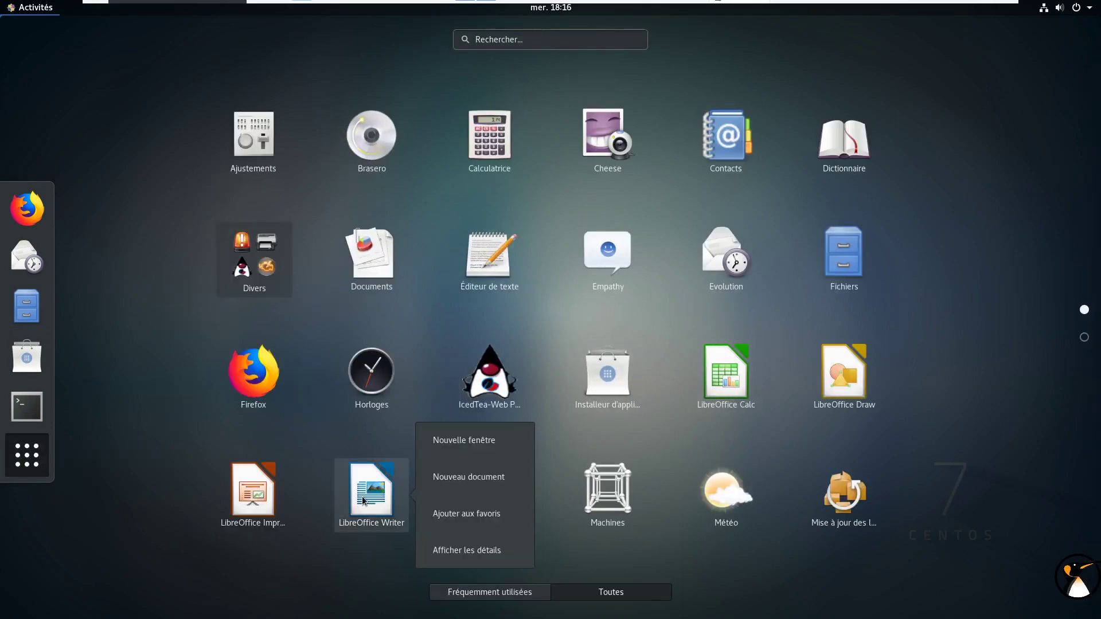
{"action": "left_click", "coordinate": [456, 514]}
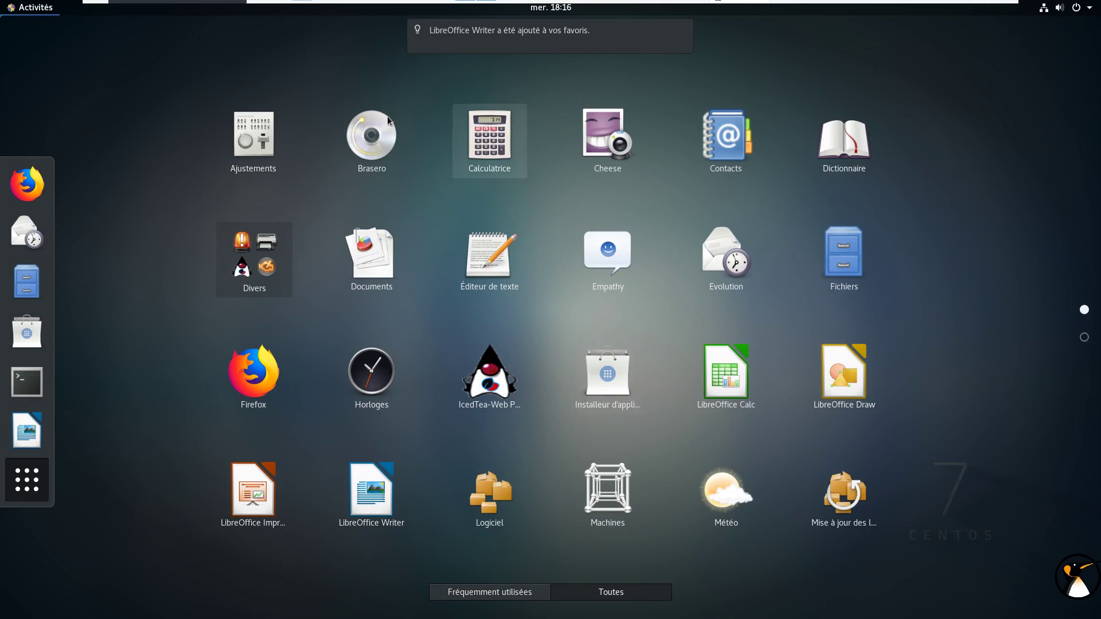
- Open Ajustements and set the Applications theme to Adwaita-dark
{"action": "left_click", "coordinate": [259, 138]}
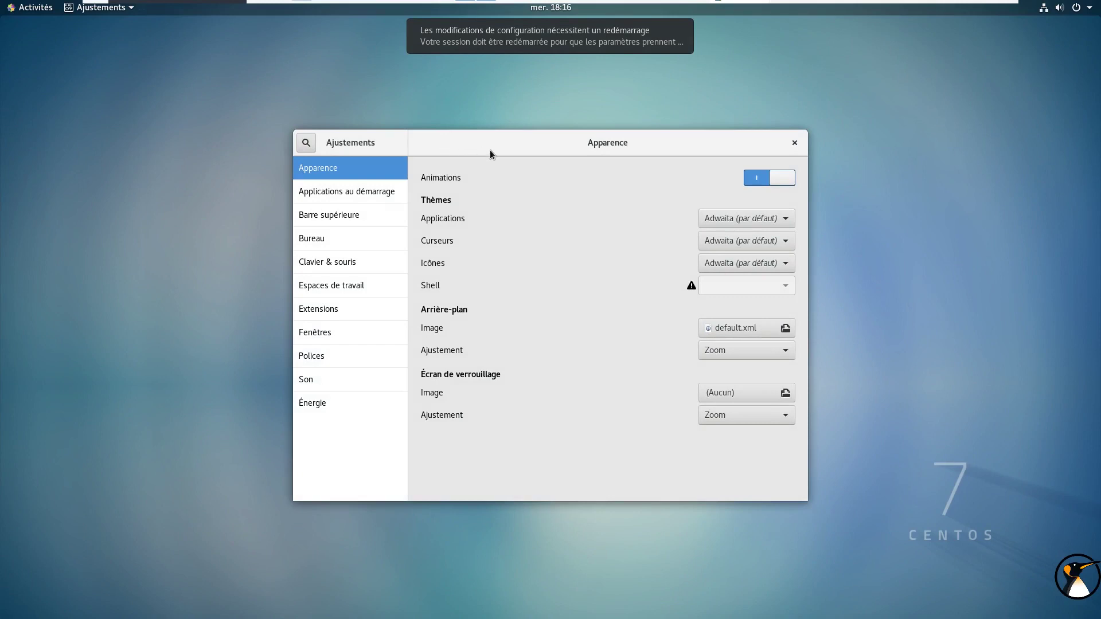
{"action": "left_click_drag", "start_coordinate": [490, 150], "coordinate": [485, 115]}
{"action": "left_click", "coordinate": [734, 184]}
{"action": "left_click", "coordinate": [734, 201]}
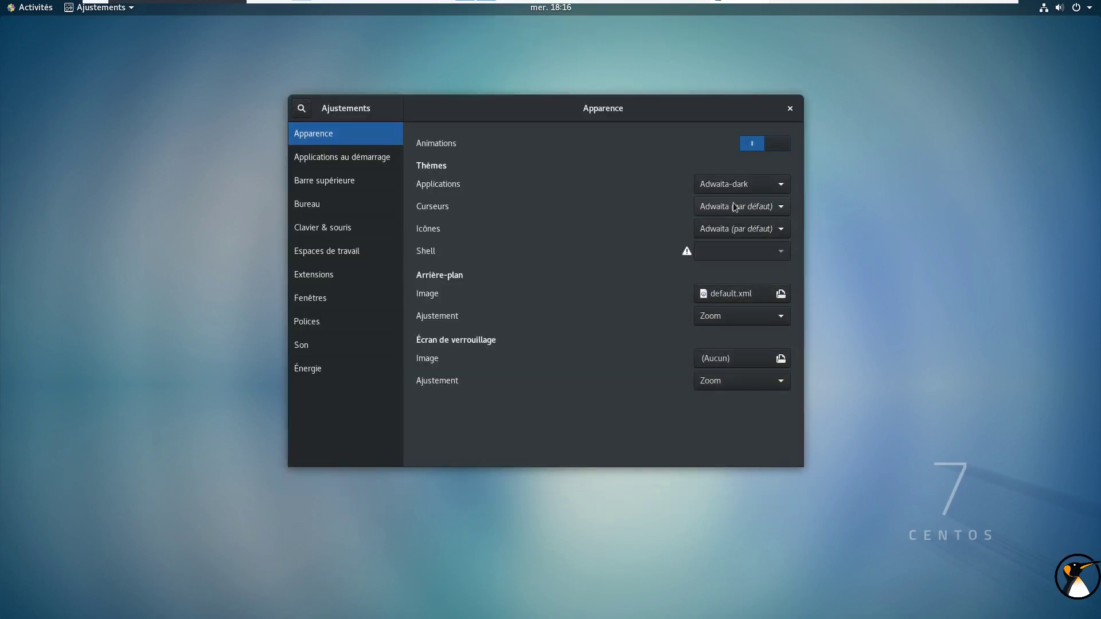
- Turn on the date and seconds for the clock in the Barre supérieure settings
{"action": "left_click", "coordinate": [352, 166]}
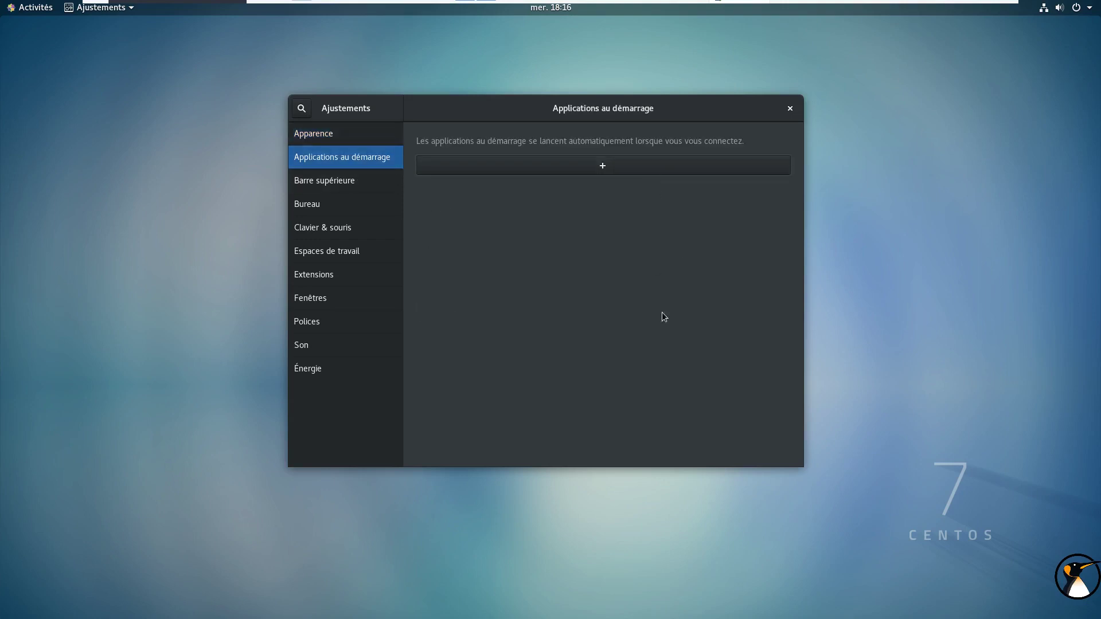
{"action": "left_click", "coordinate": [336, 187]}
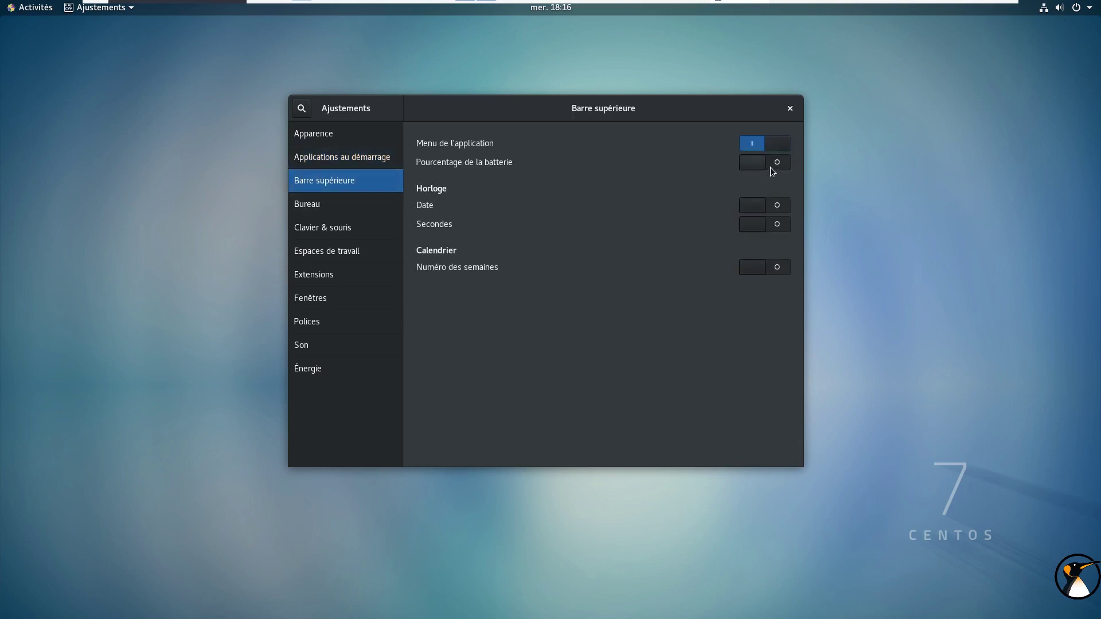
{"action": "left_click", "coordinate": [768, 205]}
{"action": "left_click", "coordinate": [755, 226]}
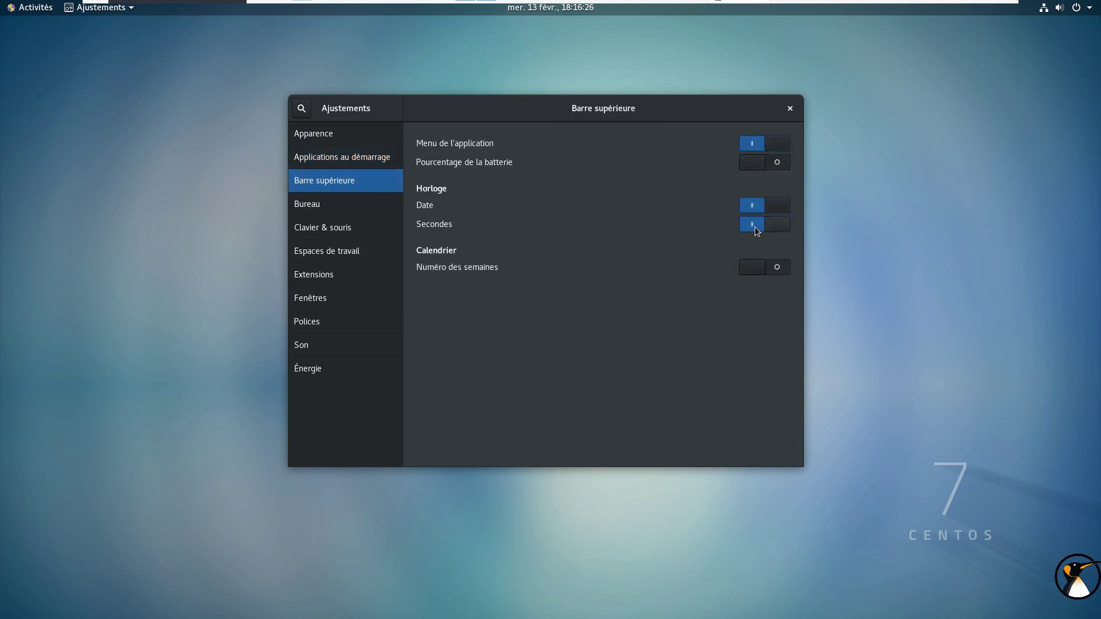
- Turn on week numbers for the calendar and check them in the calendar opened from the clock
{"action": "left_click", "coordinate": [542, 8]}
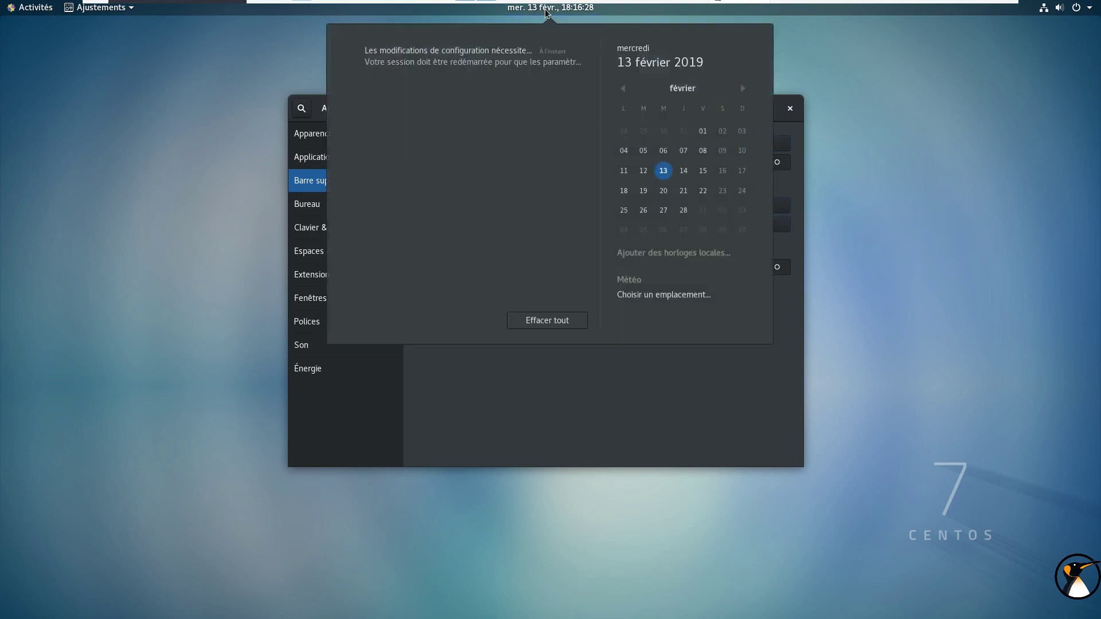
{"action": "left_click", "coordinate": [546, 12]}
{"action": "left_click", "coordinate": [761, 267]}
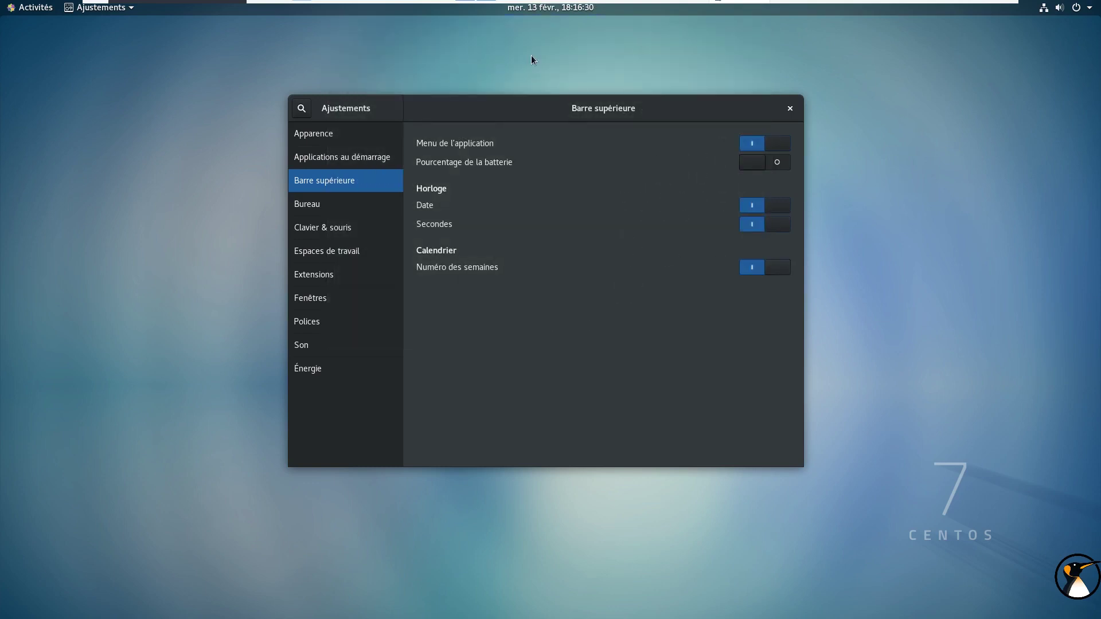
{"action": "left_click", "coordinate": [528, 8]}
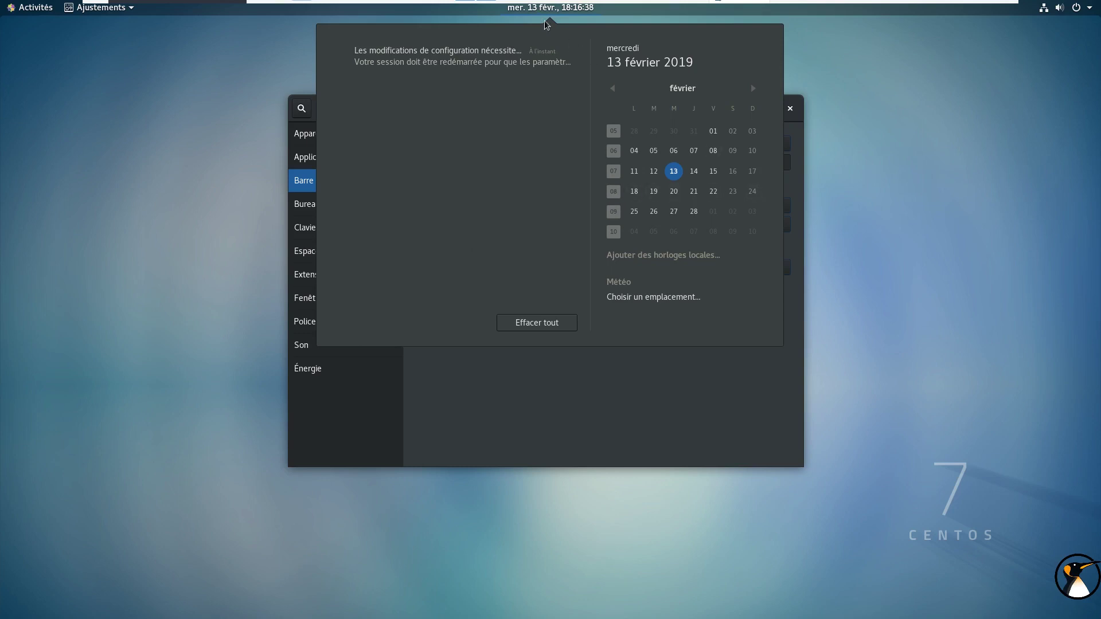
{"action": "left_click", "coordinate": [321, 226]}
- Try showing the desktop icons and turn them back off, and look through the keyboard, mouse and workspace settings
{"action": "left_click", "coordinate": [316, 207]}
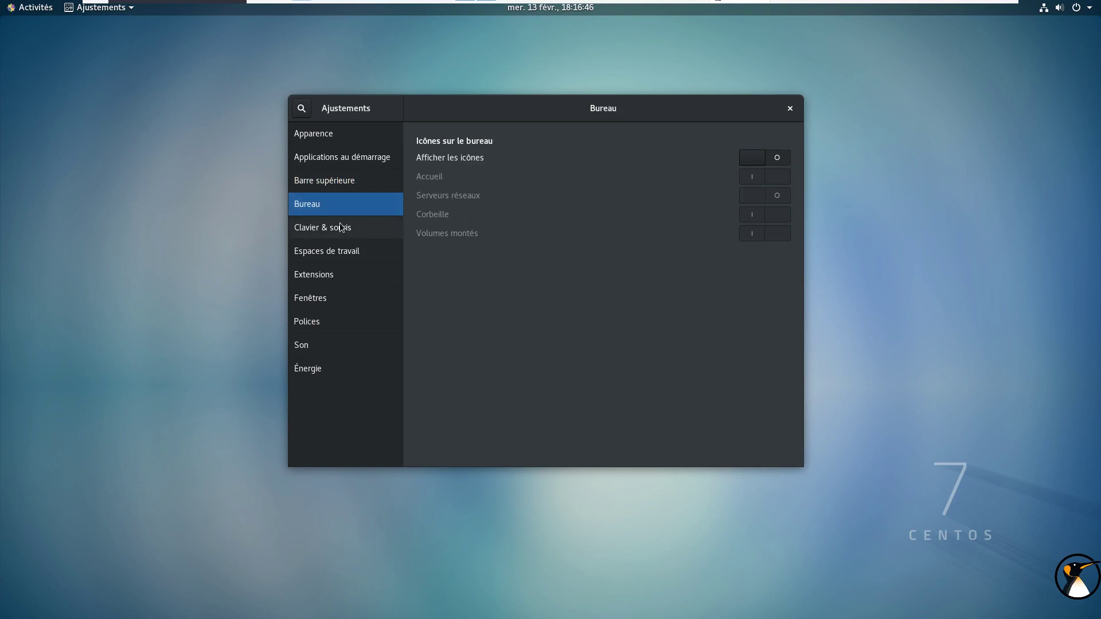
{"action": "left_click", "coordinate": [778, 162]}
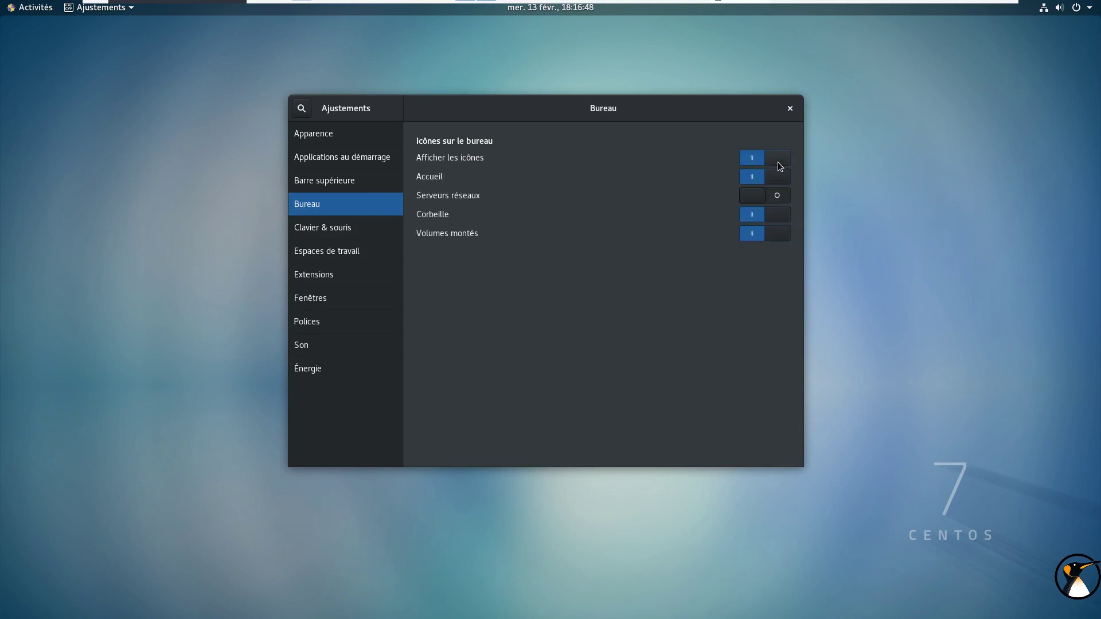
{"action": "left_click", "coordinate": [777, 162]}
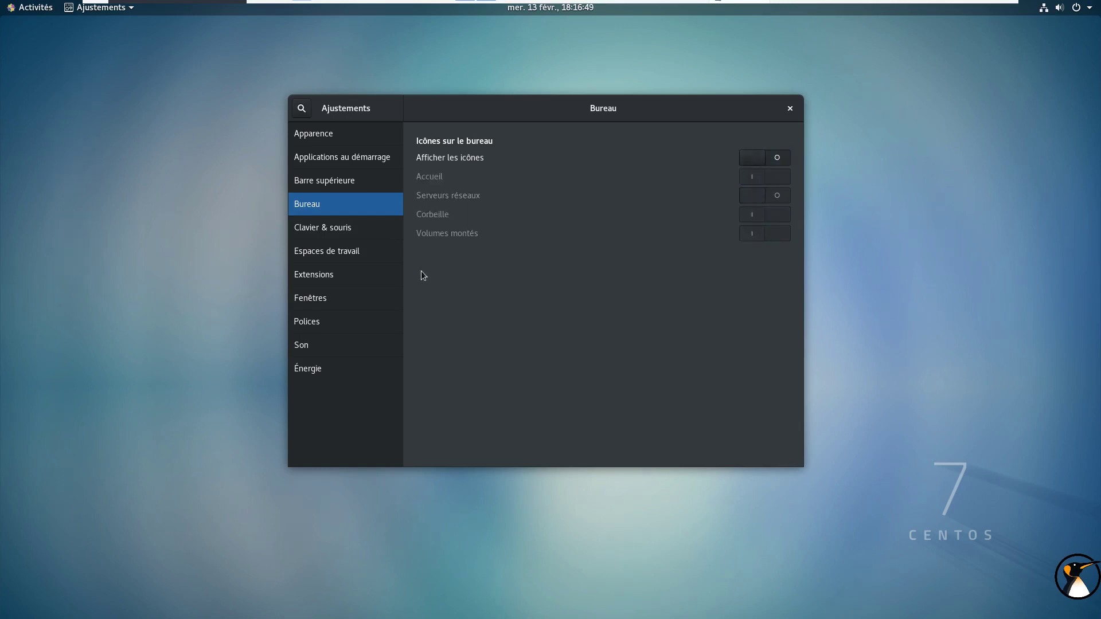
{"action": "left_click", "coordinate": [304, 224]}
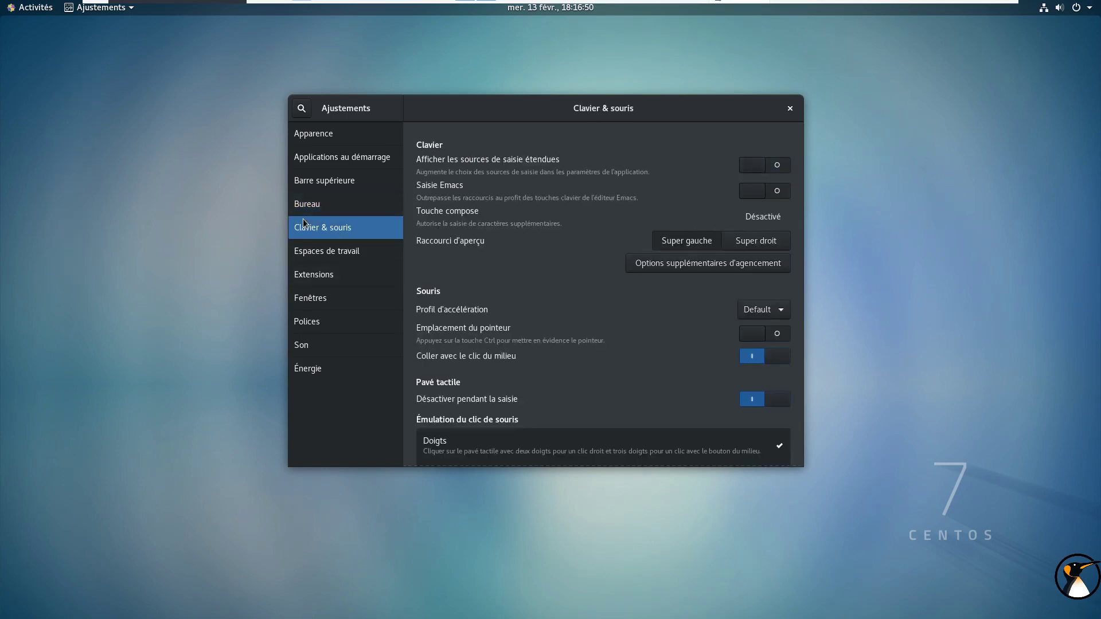
{"action": "left_click", "coordinate": [346, 259]}
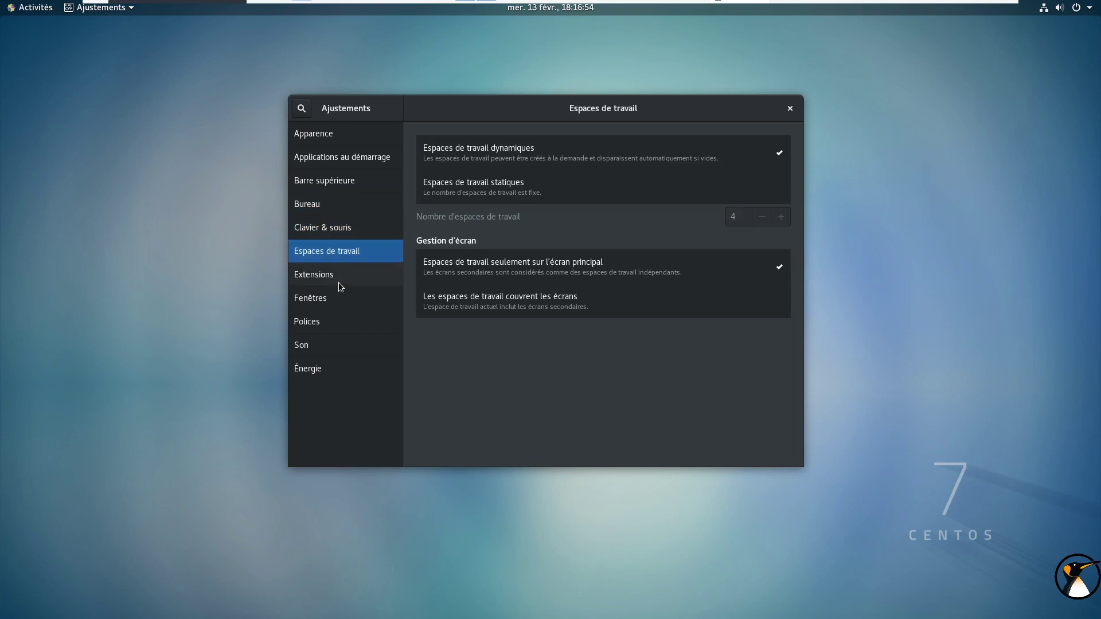
- Try the Applications menu extension, turn it back off and close the application installer window
{"action": "left_click", "coordinate": [338, 281]}
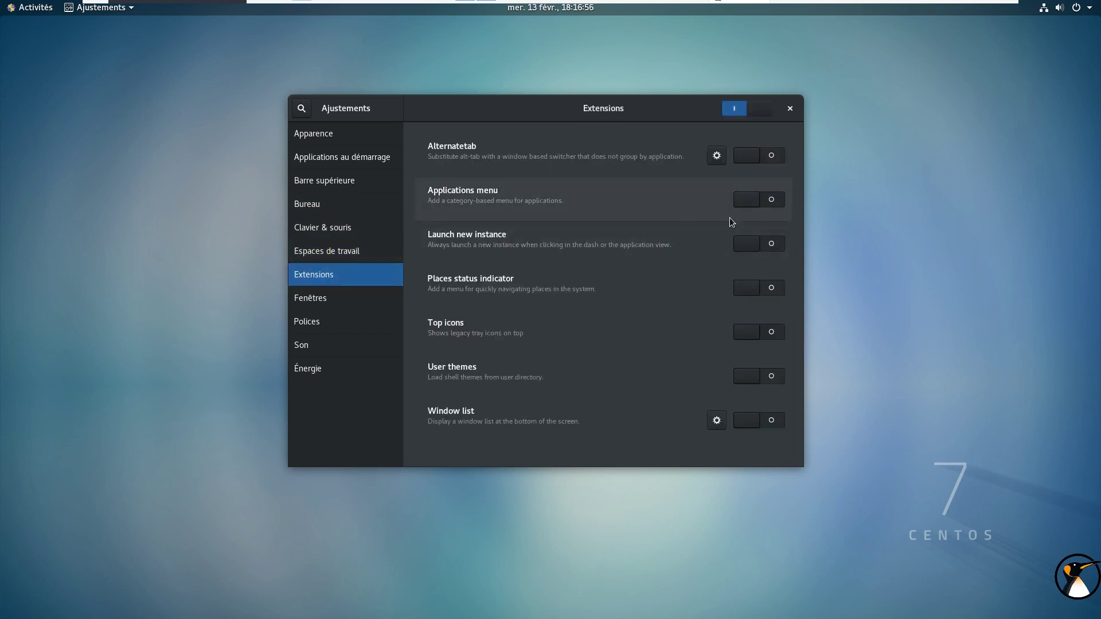
{"action": "left_click", "coordinate": [768, 201]}
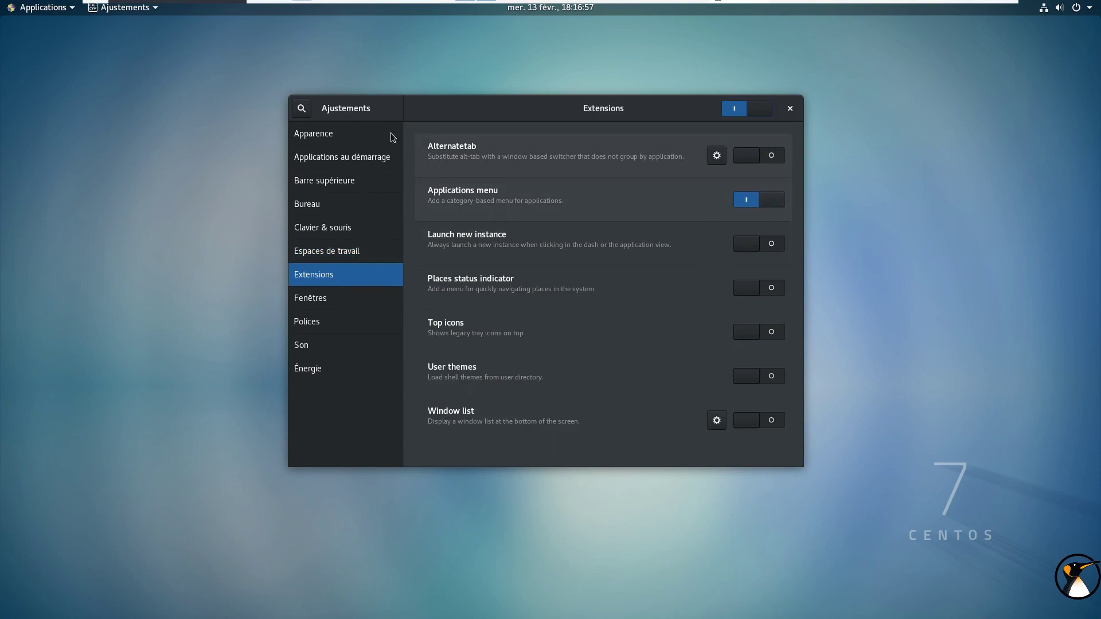
{"action": "left_click", "coordinate": [46, 8]}
{"action": "mouse_move", "coordinate": [64, 145]}
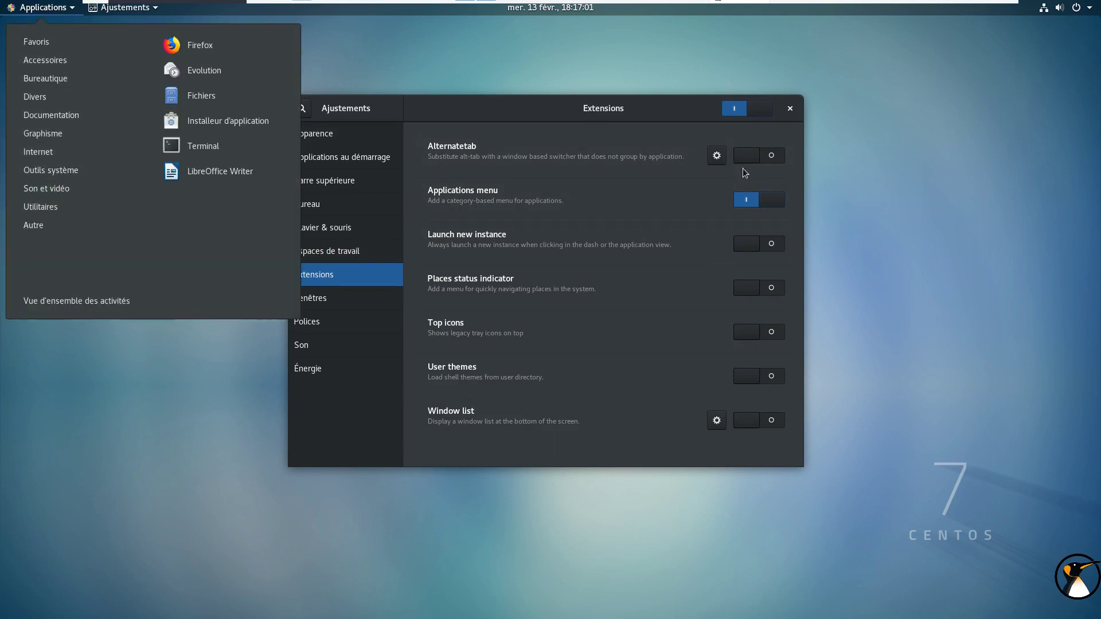
{"action": "left_click", "coordinate": [760, 201]}
{"action": "left_click", "coordinate": [761, 204]}
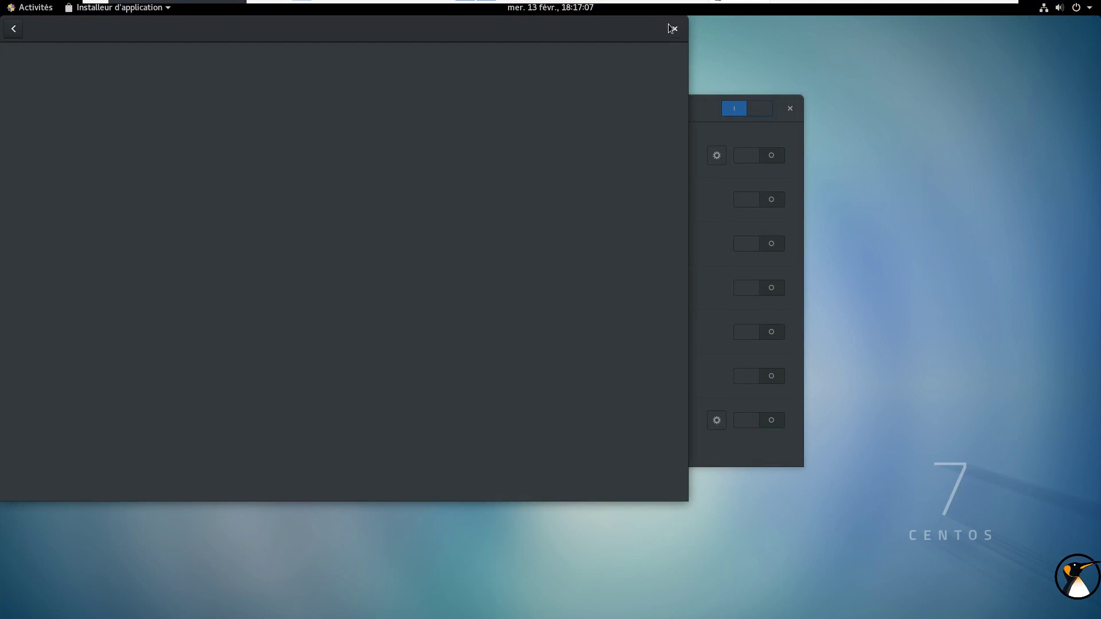
{"action": "left_click", "coordinate": [674, 28]}
- Enable the Window list extension
{"action": "left_click", "coordinate": [768, 422]}
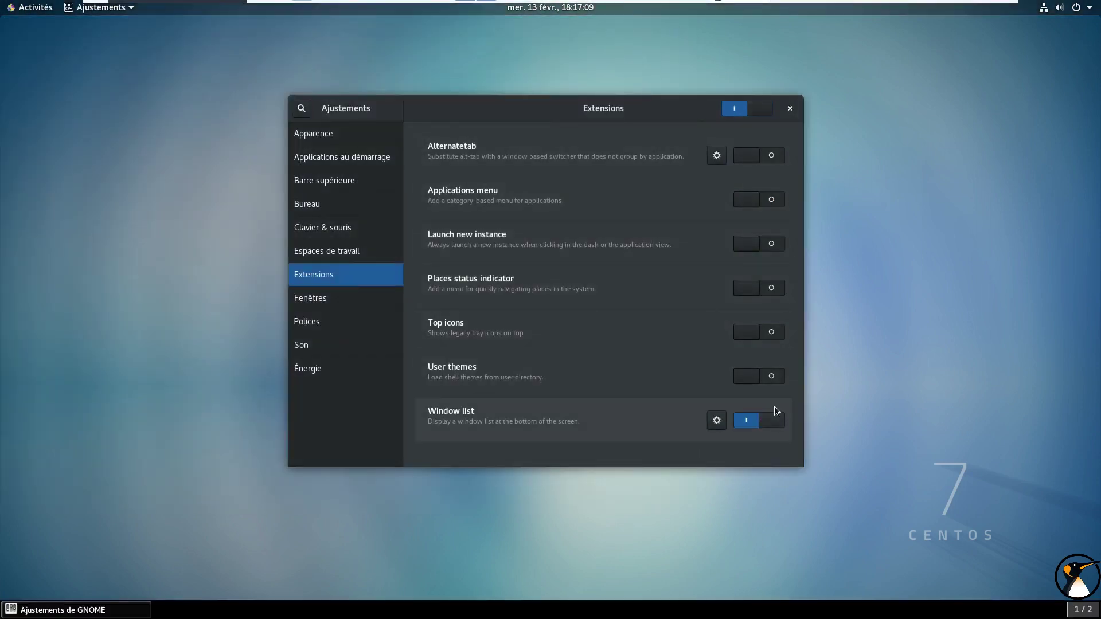
- Launch Firefox and try switching between its window and Ajustements with the window list
{"action": "left_click", "coordinate": [22, 11]}
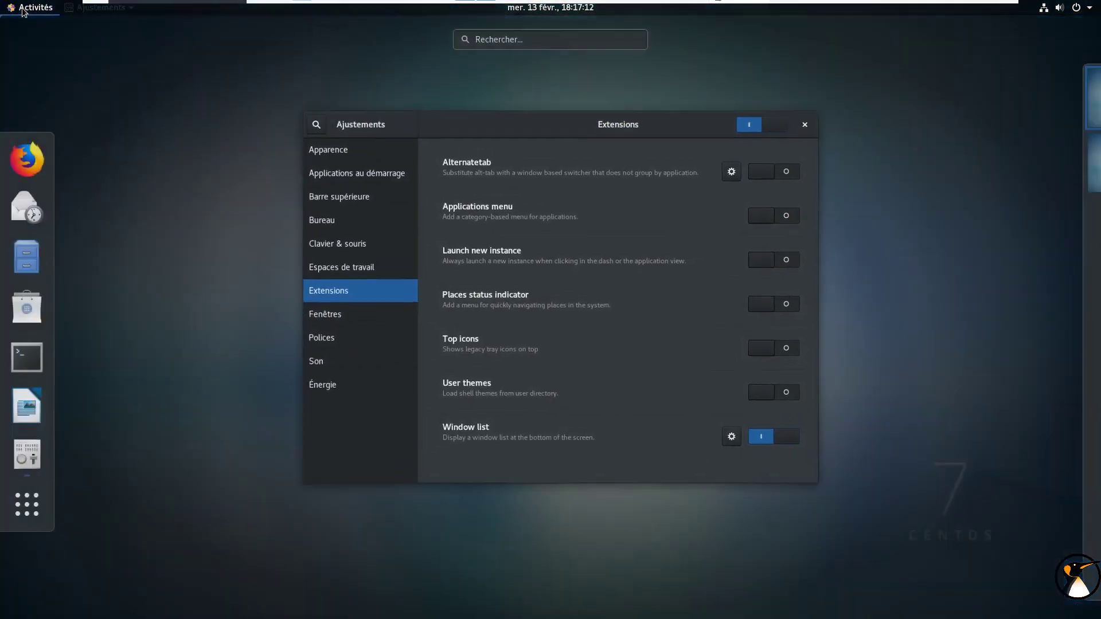
{"action": "left_click", "coordinate": [25, 159]}
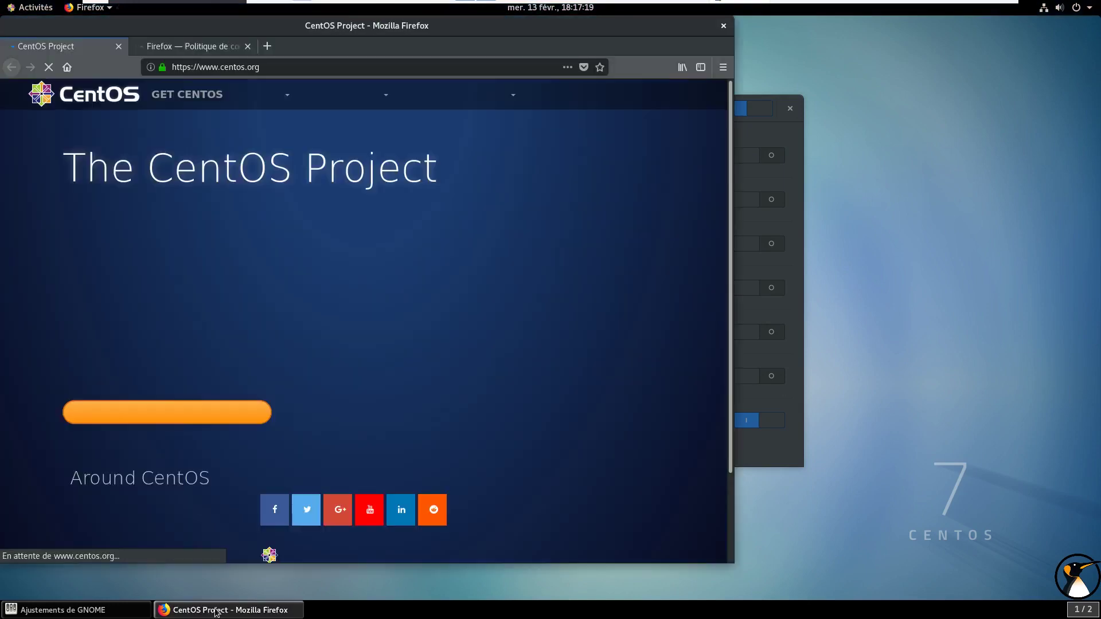
{"action": "left_click", "coordinate": [230, 610]}
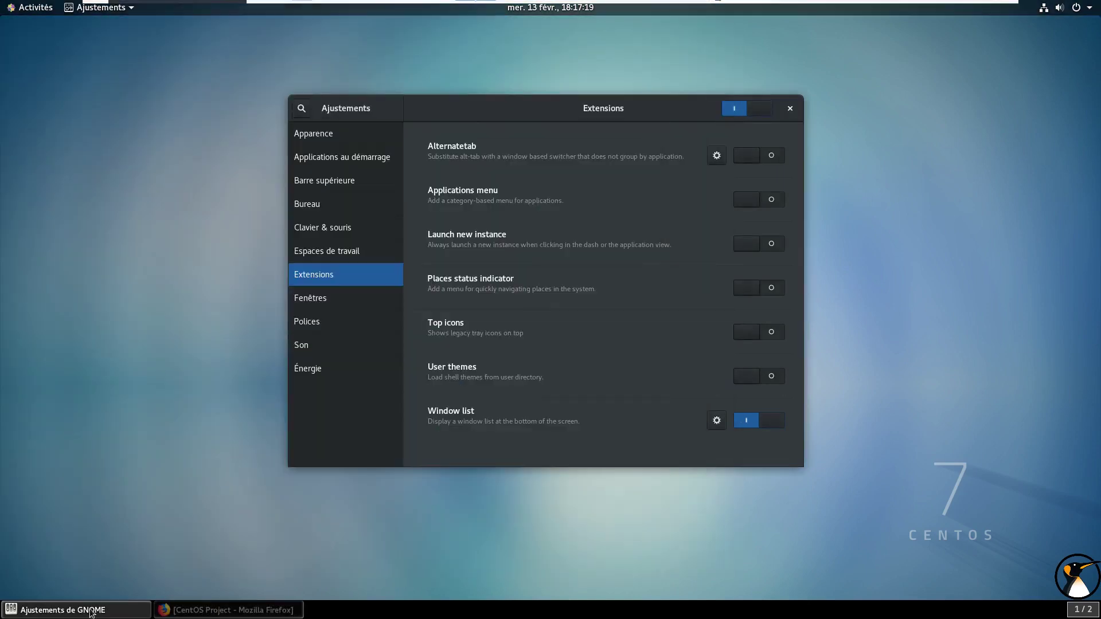
{"action": "left_click", "coordinate": [92, 611]}
{"action": "left_click", "coordinate": [90, 609]}
{"action": "left_click", "coordinate": [175, 610]}
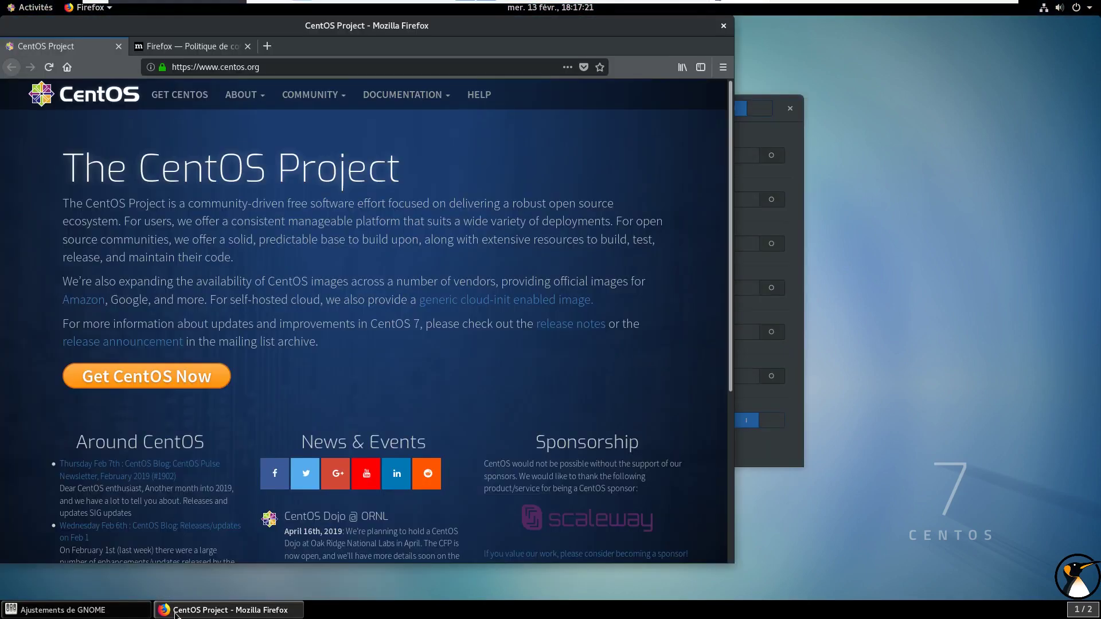
{"action": "left_click", "coordinate": [176, 611]}
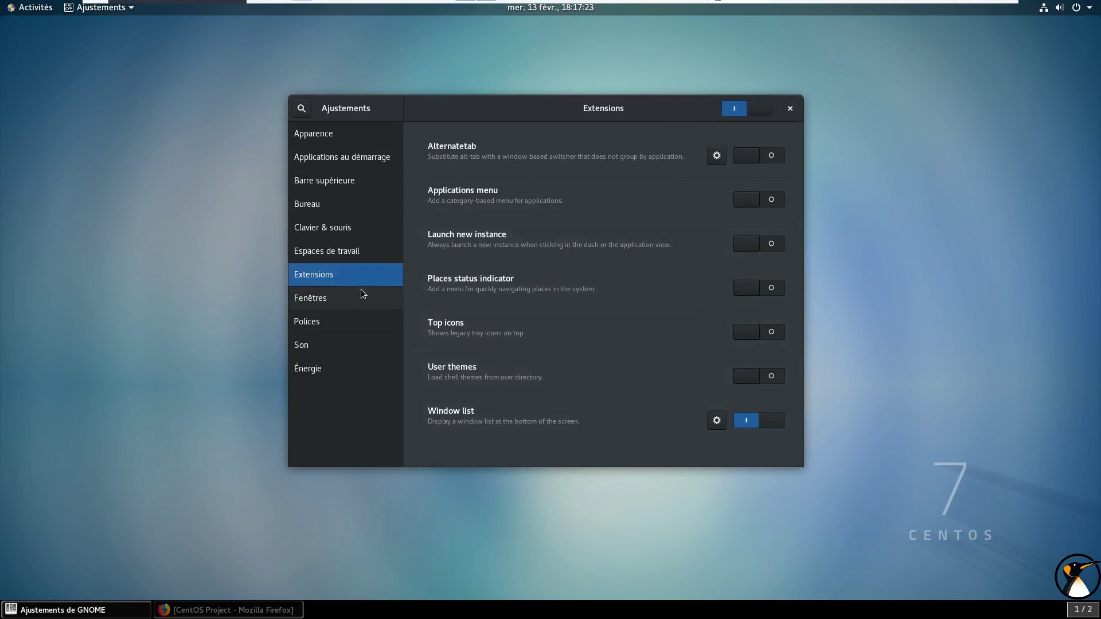
- Enable the Maximiser and Minimiser title bar buttons in the Fenêtres settings
{"action": "left_click", "coordinate": [336, 297]}
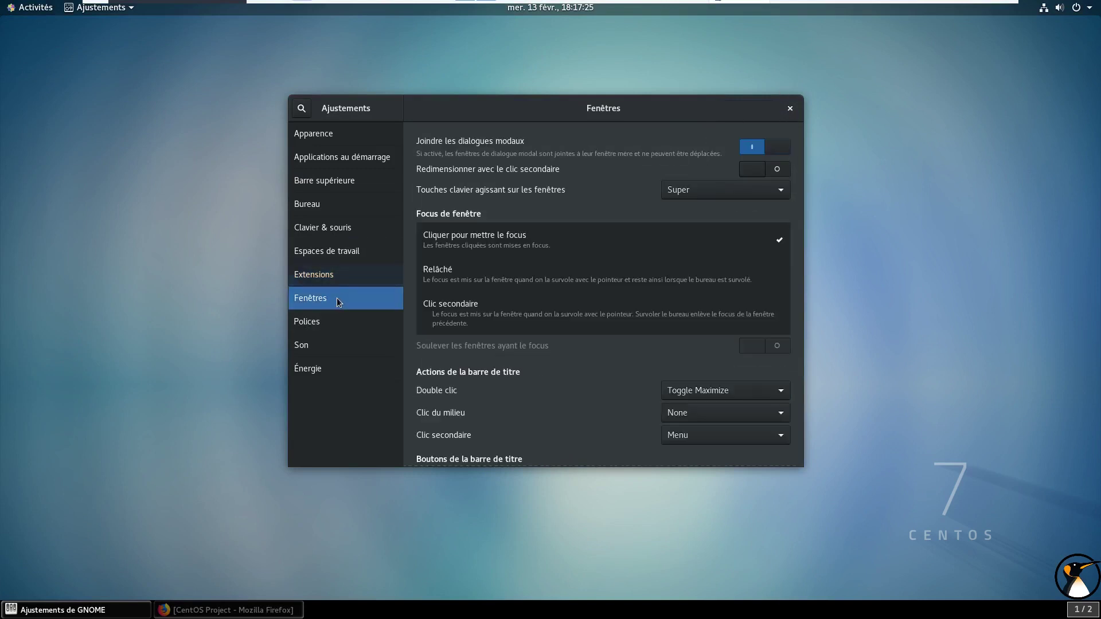
{"action": "scroll", "coordinate": [606, 401], "scroll_direction": "down", "scroll_amount": 1}
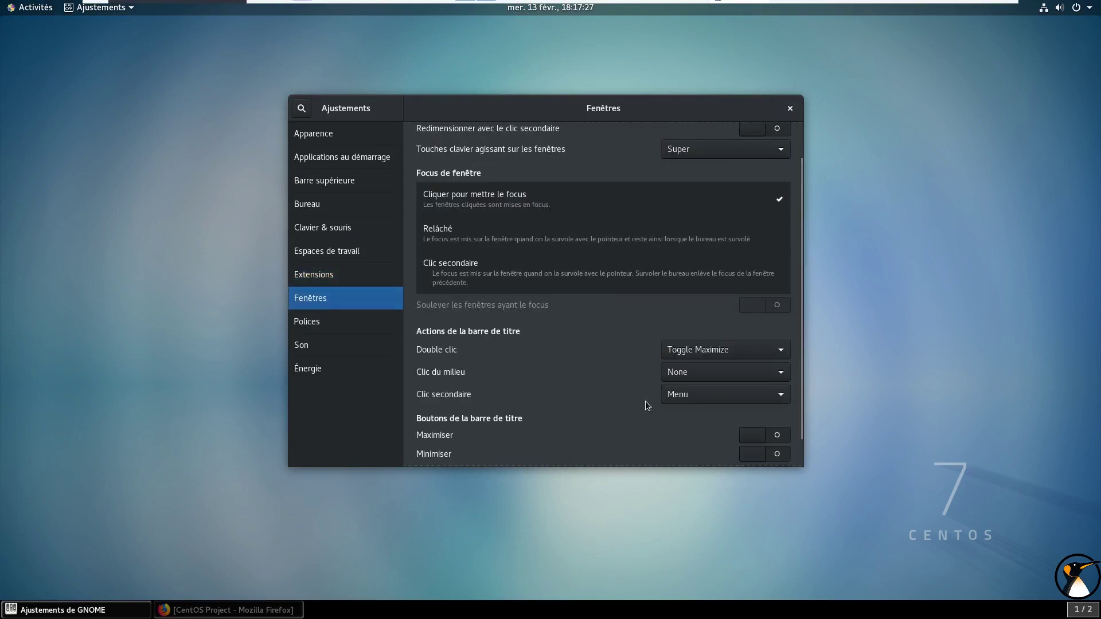
{"action": "left_click", "coordinate": [773, 454]}
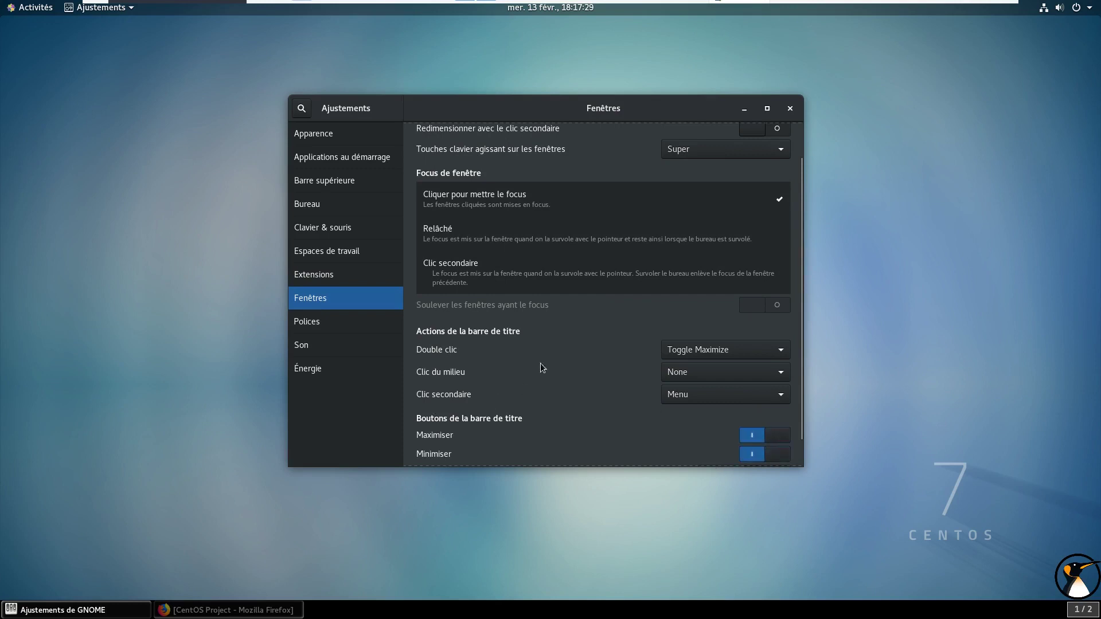
- Look through the font, sound and power settings and close Ajustements
{"action": "left_click", "coordinate": [320, 327]}
{"action": "left_click", "coordinate": [320, 345]}
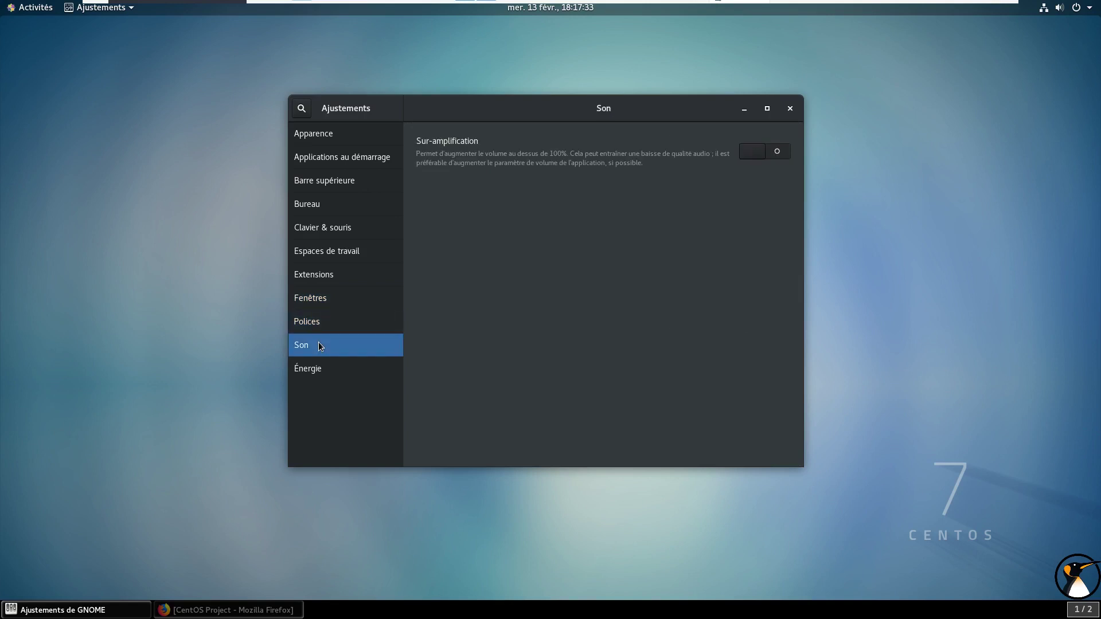
{"action": "left_click", "coordinate": [319, 368]}
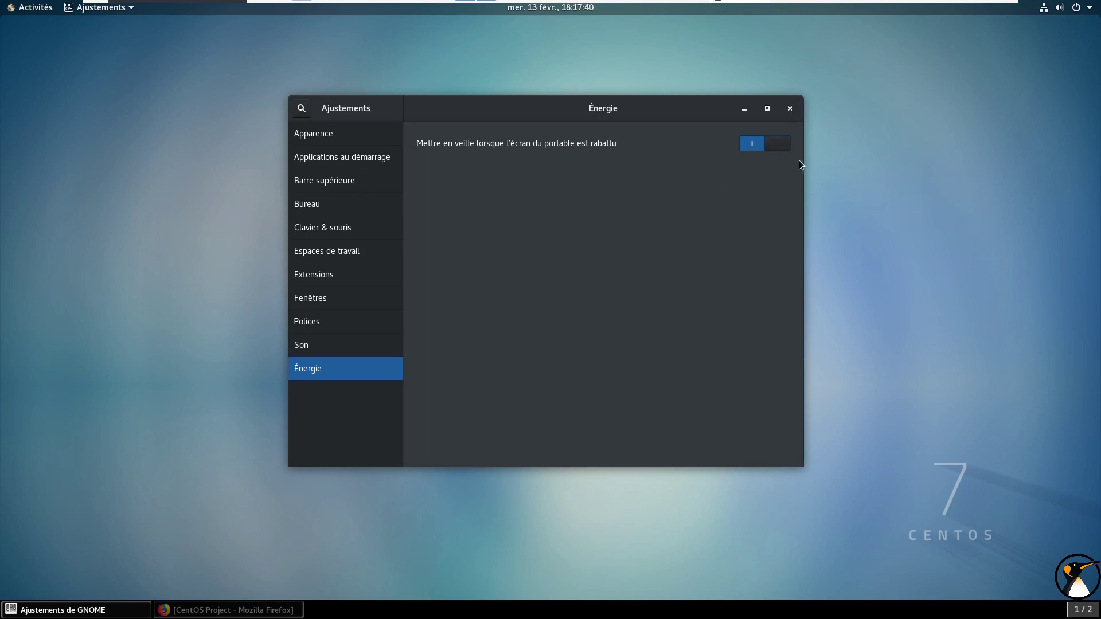
{"action": "left_click", "coordinate": [792, 109]}
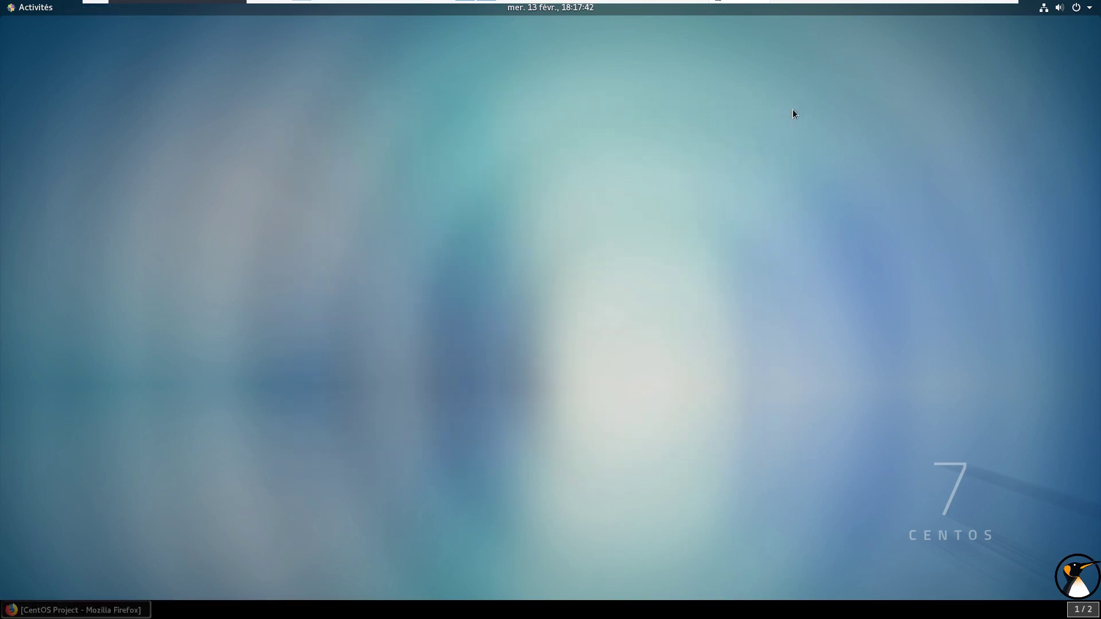
- Restore the Firefox window, move it towards the middle of the desktop and close it with all its tabs
{"action": "left_click", "coordinate": [81, 609]}
{"action": "left_click_drag", "start_coordinate": [609, 25], "coordinate": [826, 33]}
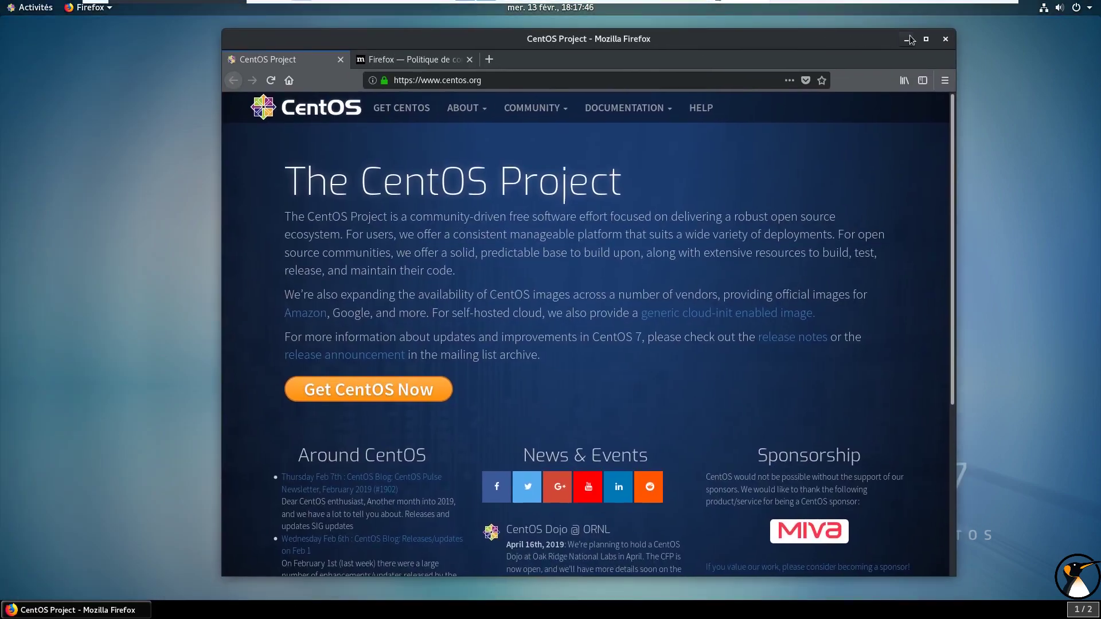
{"action": "left_click", "coordinate": [945, 39]}
{"action": "left_click", "coordinate": [697, 336]}
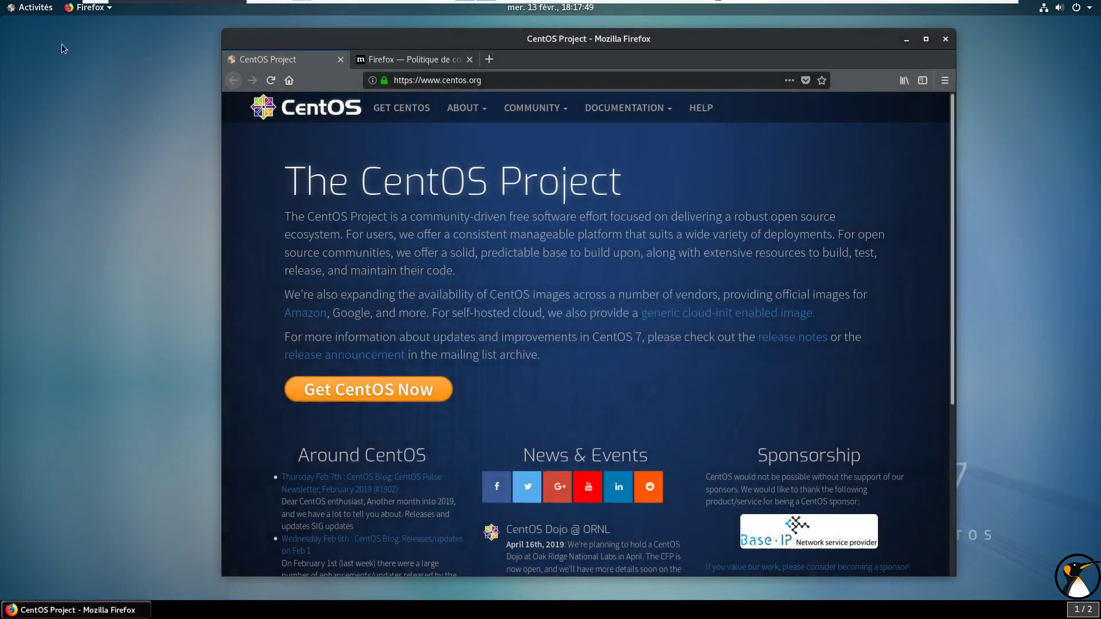
- Launch the application installer and show its list of software repositories
{"action": "left_click", "coordinate": [26, 7]}
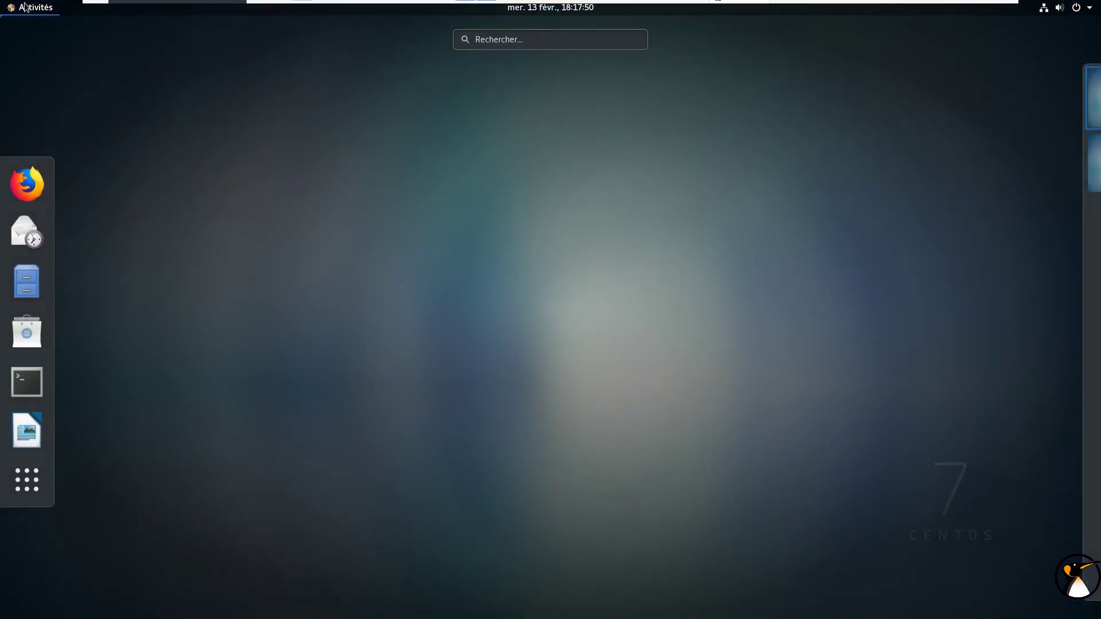
{"action": "left_click", "coordinate": [37, 339]}
{"action": "left_click", "coordinate": [602, 397]}
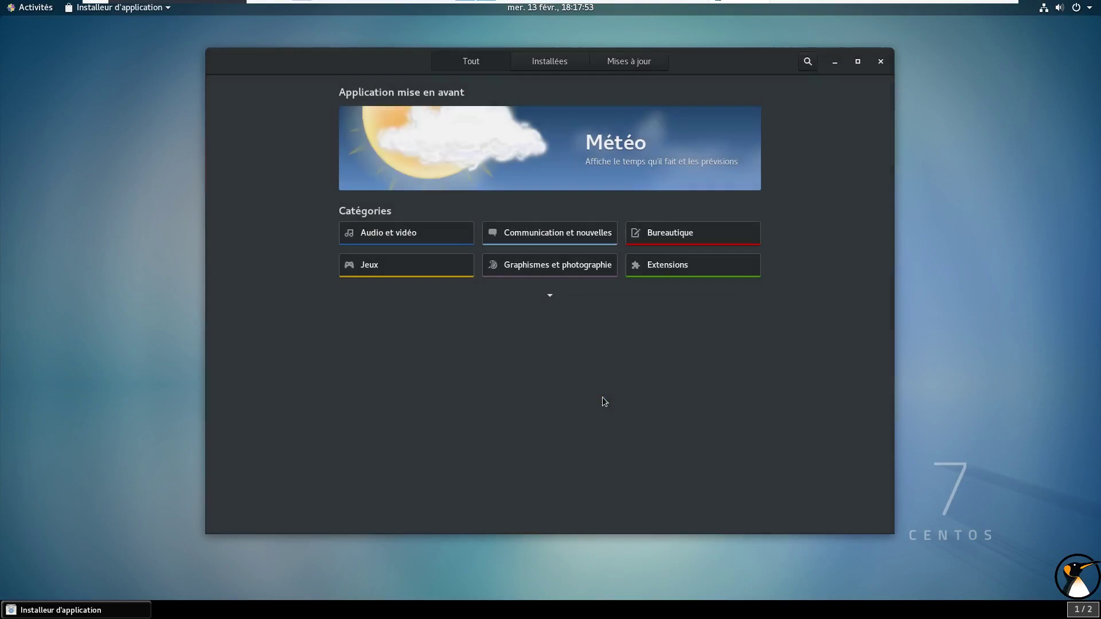
{"action": "left_click", "coordinate": [130, 8]}
{"action": "left_click", "coordinate": [157, 41]}
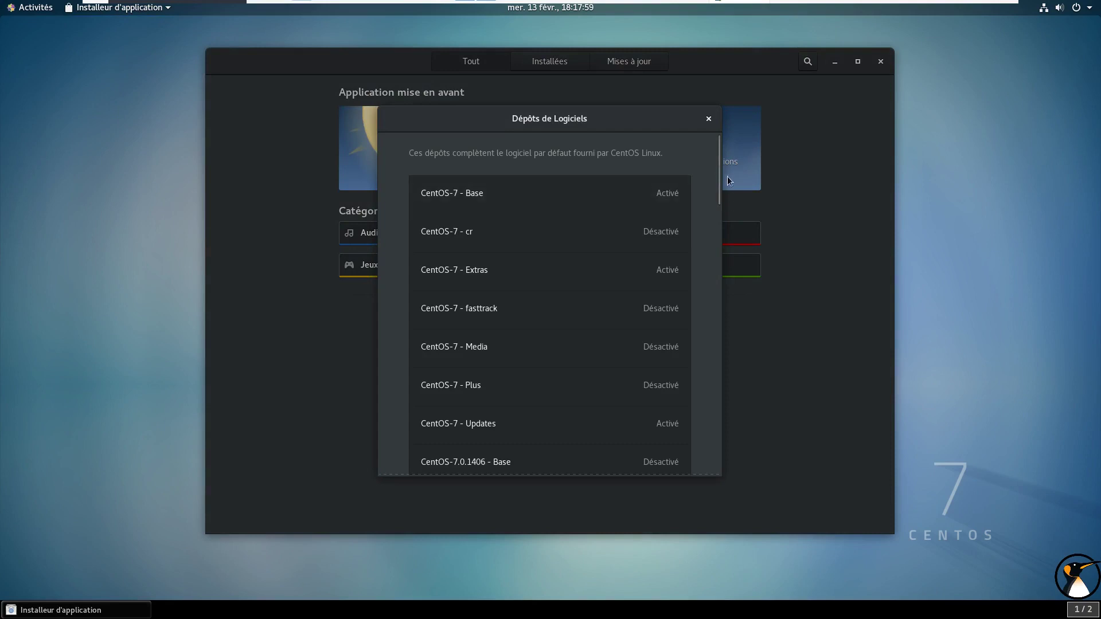
- Try enabling the CentOS-7 - Plus repository, authenticating with the account password, and disable it again
{"action": "scroll", "coordinate": [716, 167], "scroll_direction": "down", "scroll_amount": 1}
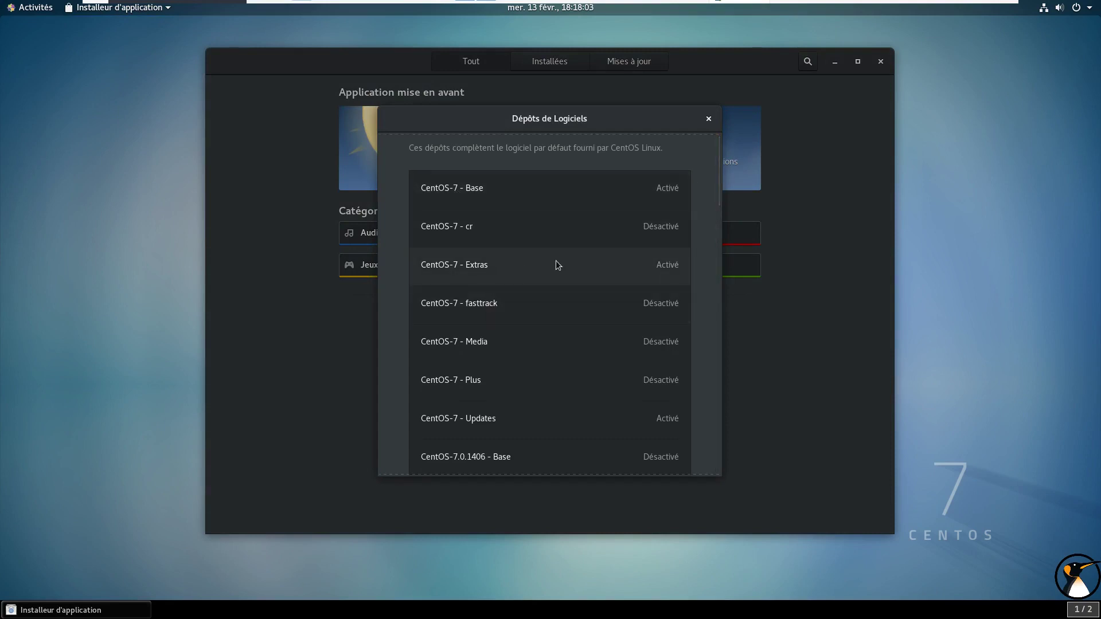
{"action": "left_click", "coordinate": [624, 389]}
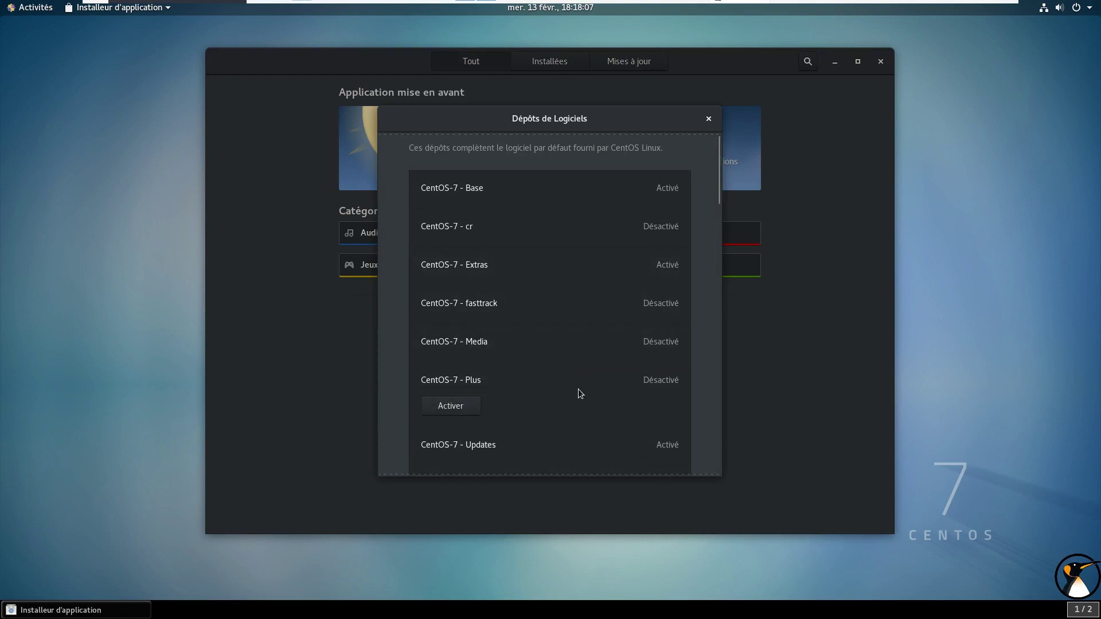
{"action": "scroll", "coordinate": [588, 373], "scroll_direction": "down", "scroll_amount": 5}
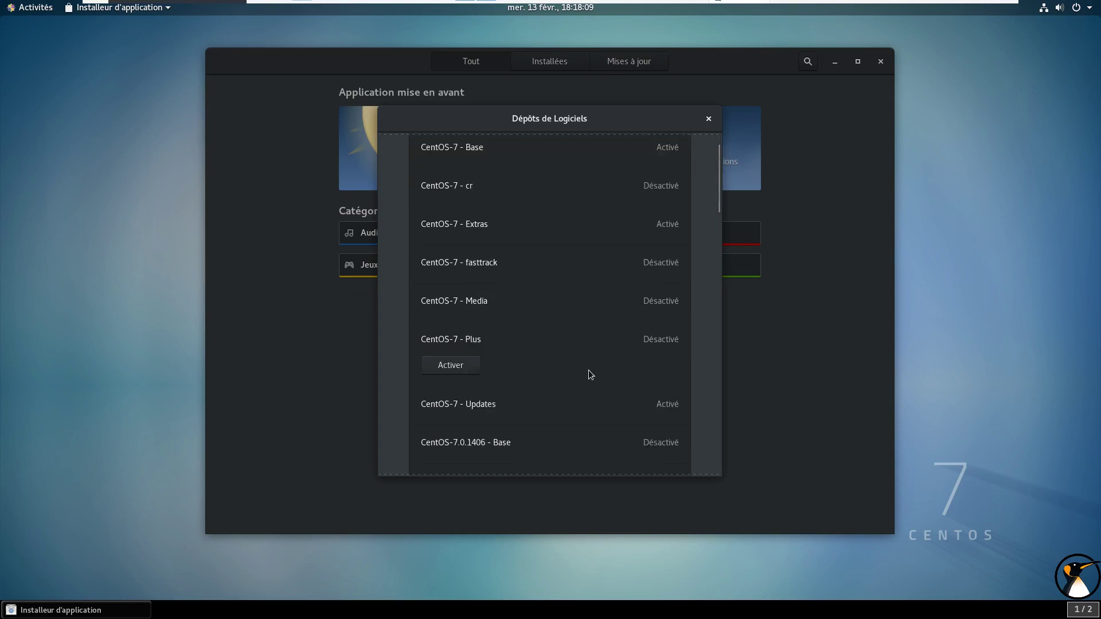
{"action": "scroll", "coordinate": [587, 367], "scroll_direction": "up", "scroll_amount": 1}
{"action": "left_click", "coordinate": [468, 285]}
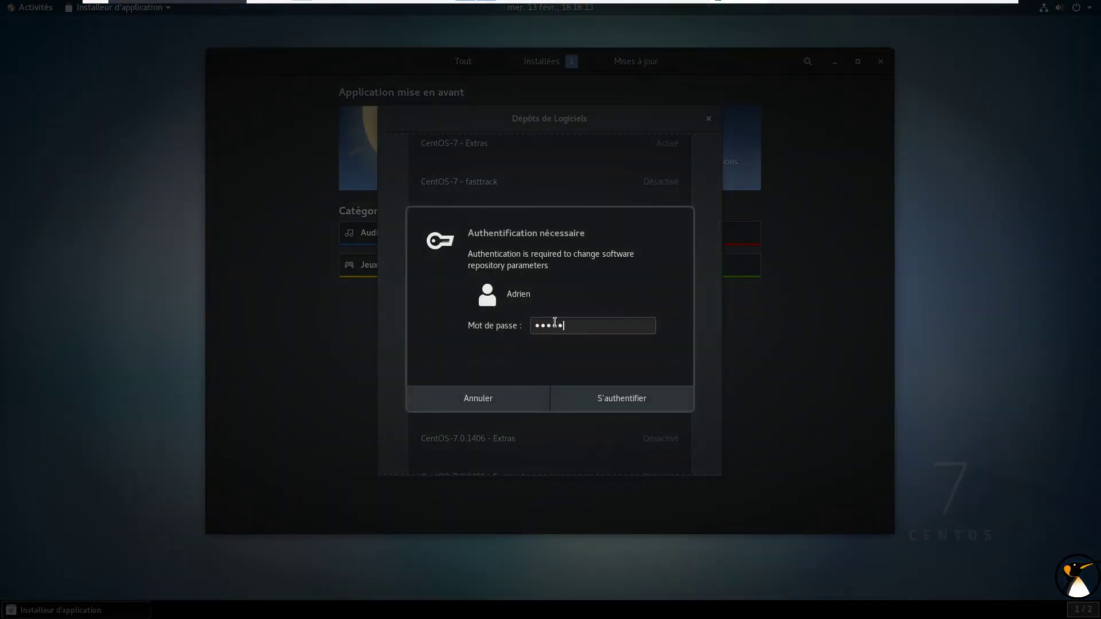
{"action": "key", "text": "Return"}
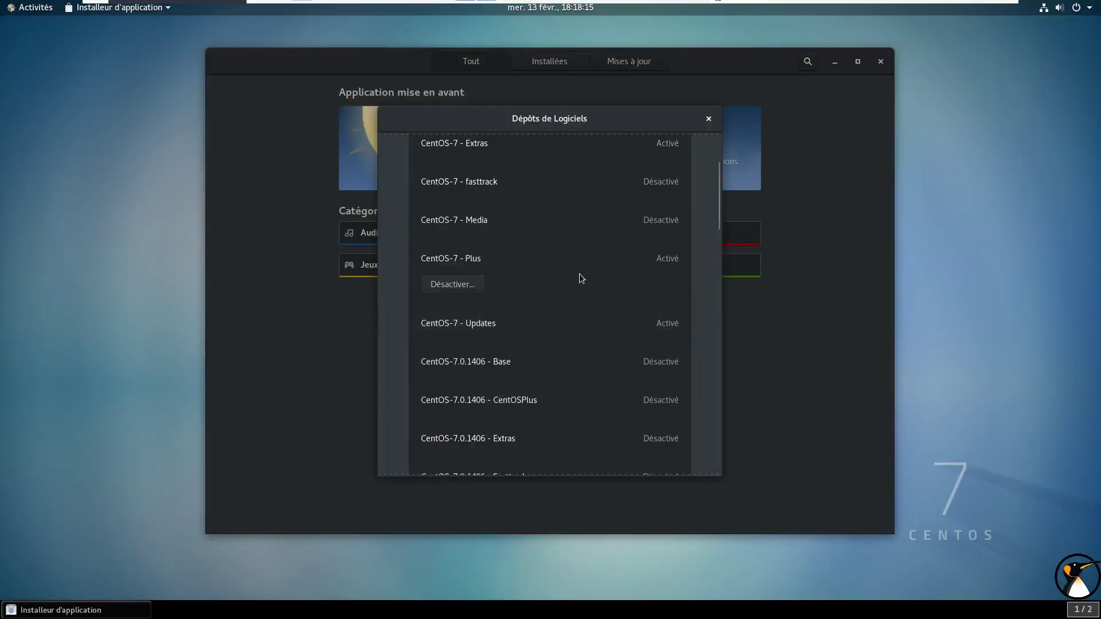
{"action": "left_click", "coordinate": [462, 286]}
{"action": "left_click", "coordinate": [600, 322]}
- Look through the remaining repositories, including the details of Linux Vendor Firmware Service, and close the repository list
{"action": "scroll", "coordinate": [548, 284], "scroll_direction": "down", "scroll_amount": 1}
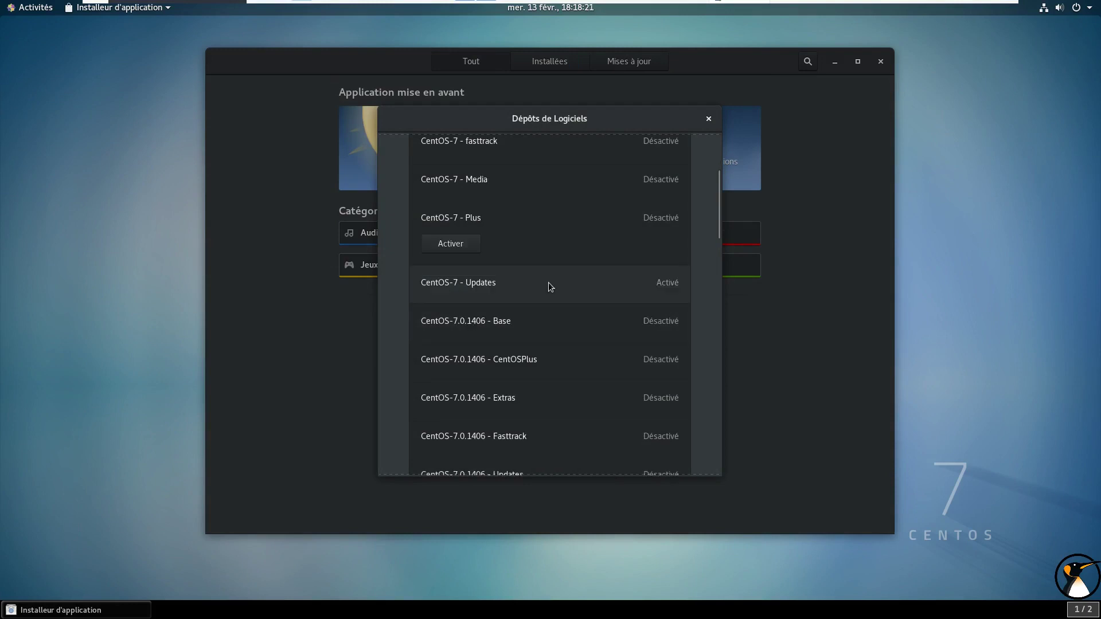
{"action": "left_click_drag", "start_coordinate": [716, 213], "coordinate": [696, 467]}
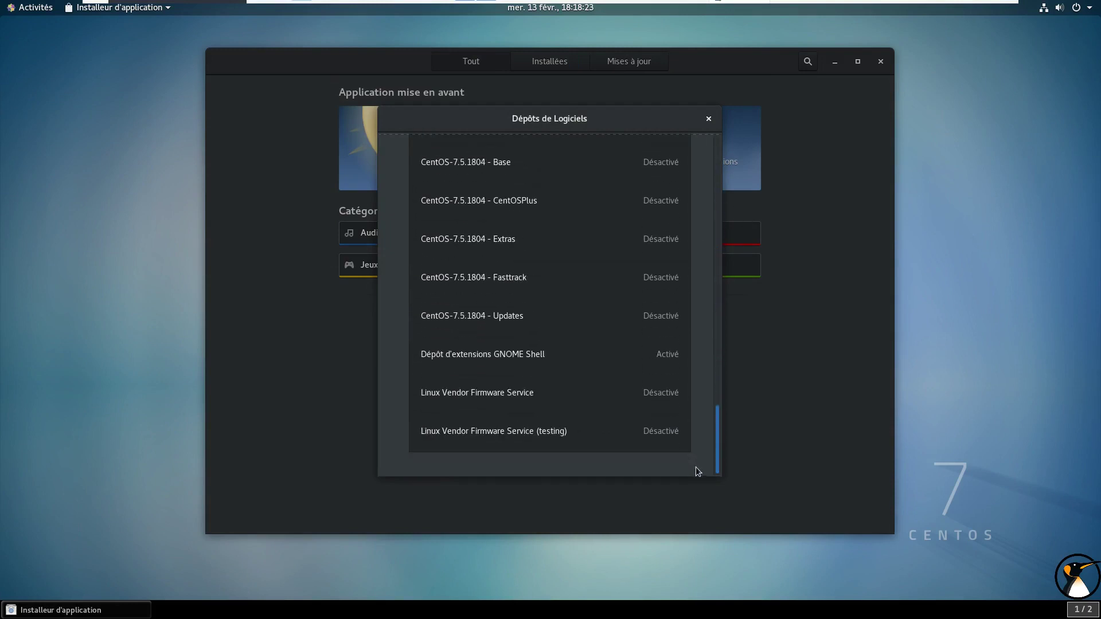
{"action": "left_click", "coordinate": [483, 404]}
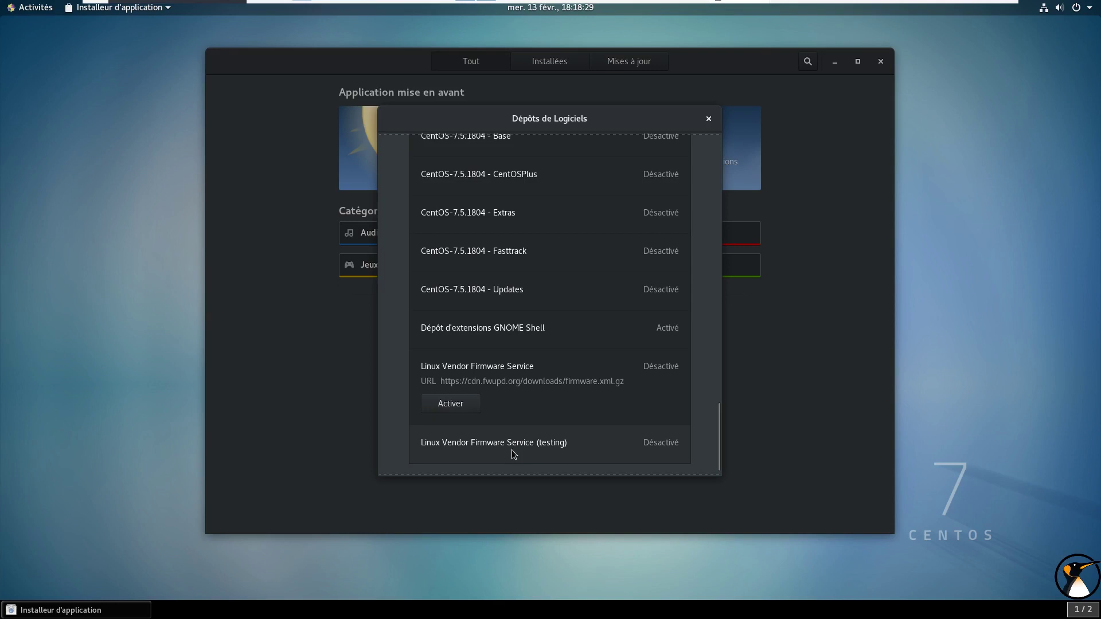
{"action": "scroll", "coordinate": [602, 315], "scroll_direction": "up", "scroll_amount": 5}
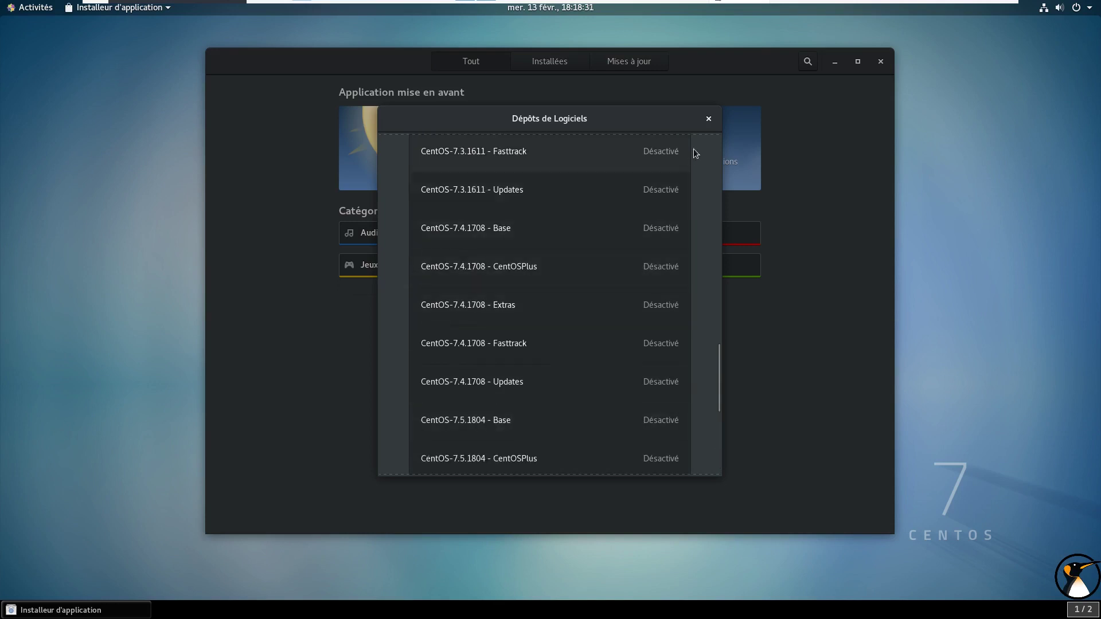
{"action": "scroll", "coordinate": [631, 198], "scroll_direction": "up", "scroll_amount": 15}
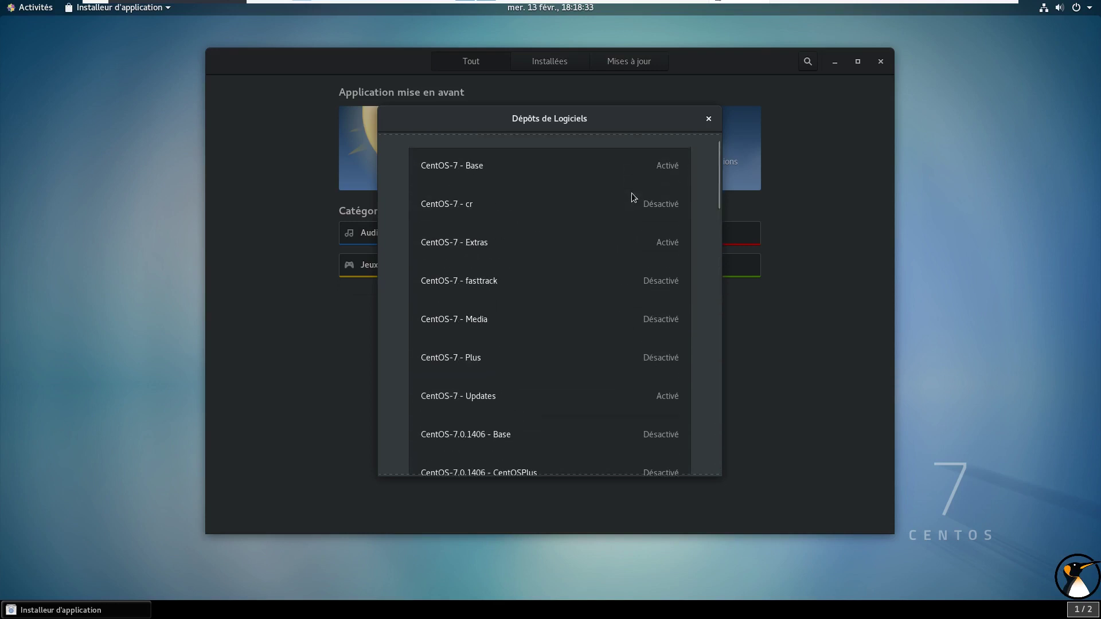
{"action": "left_click", "coordinate": [712, 119]}
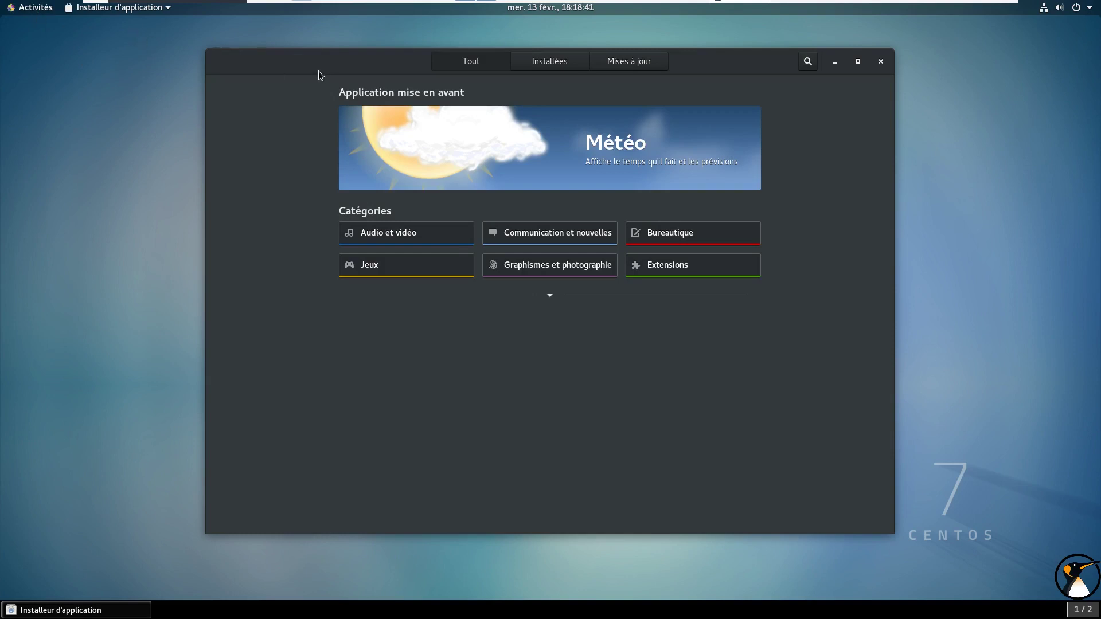
- Search for "epel" in the application installer, and repeat the search in the Logiciel package manager
{"action": "left_click", "coordinate": [808, 63]}
{"action": "type", "text": "epel"}
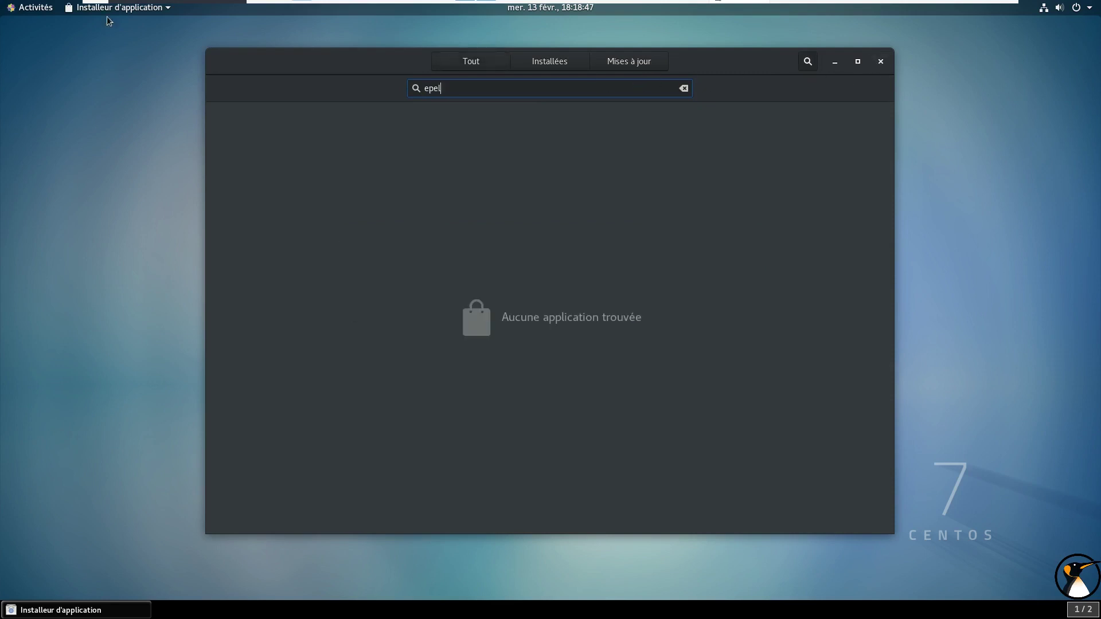
{"action": "left_click", "coordinate": [17, 6]}
{"action": "left_click", "coordinate": [43, 470]}
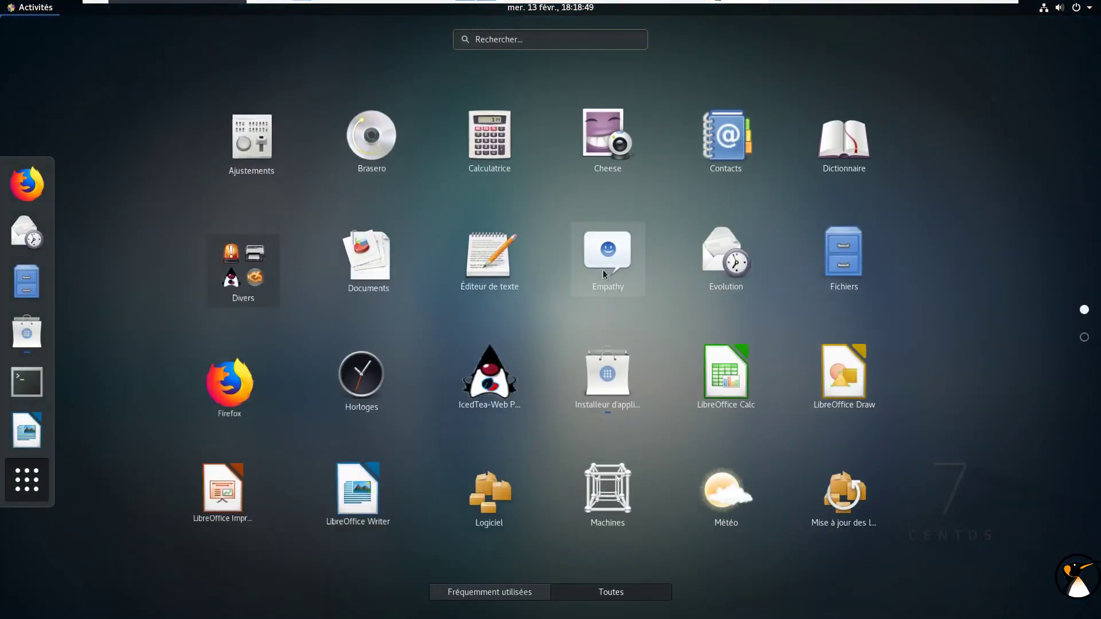
{"action": "left_click", "coordinate": [493, 508]}
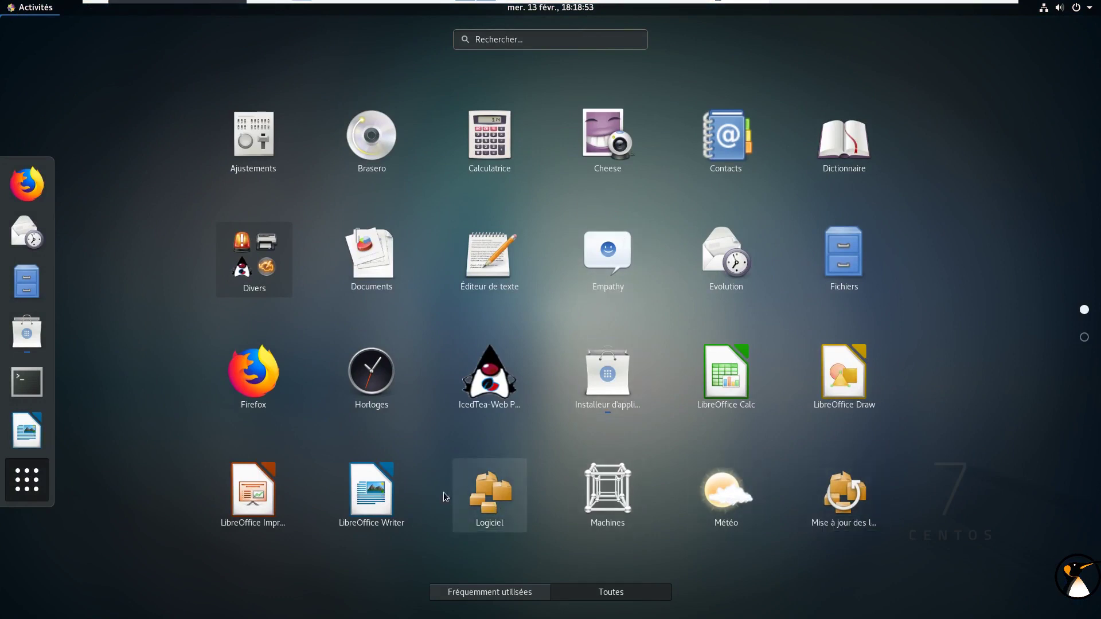
{"action": "left_click", "coordinate": [486, 497]}
{"action": "left_click_drag", "start_coordinate": [286, 32], "coordinate": [561, 103]}
{"action": "type", "text": "epel"}
{"action": "key", "text": "Return"}
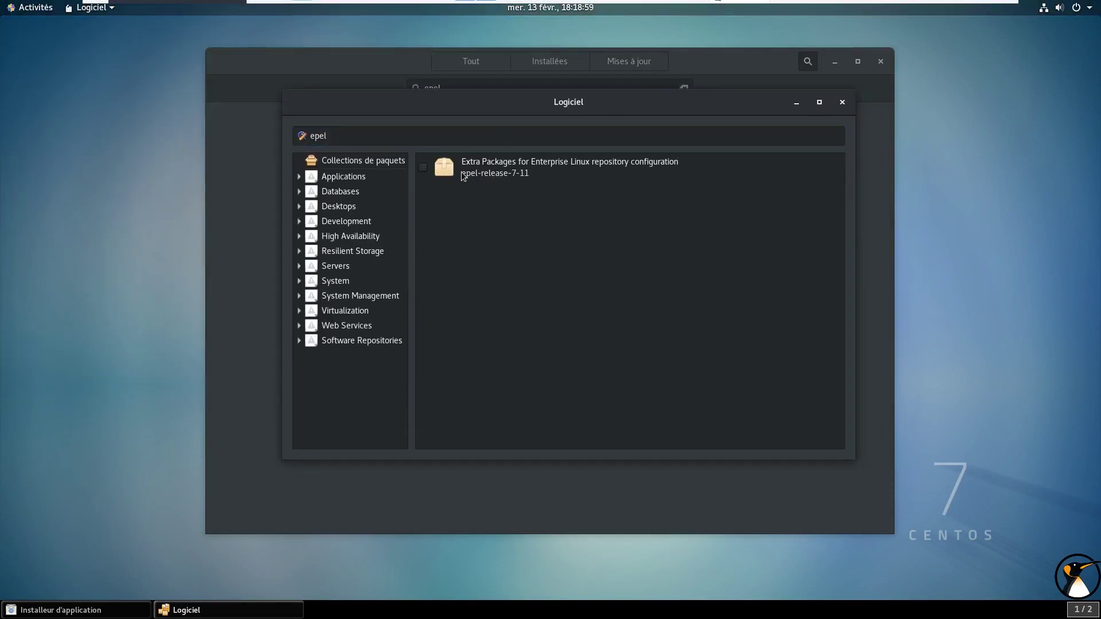
- Clear the search in the application installer, view its Audio et vidéo category and close the installer
{"action": "left_click", "coordinate": [402, 56]}
{"action": "left_click", "coordinate": [683, 88]}
{"action": "left_click", "coordinate": [467, 63]}
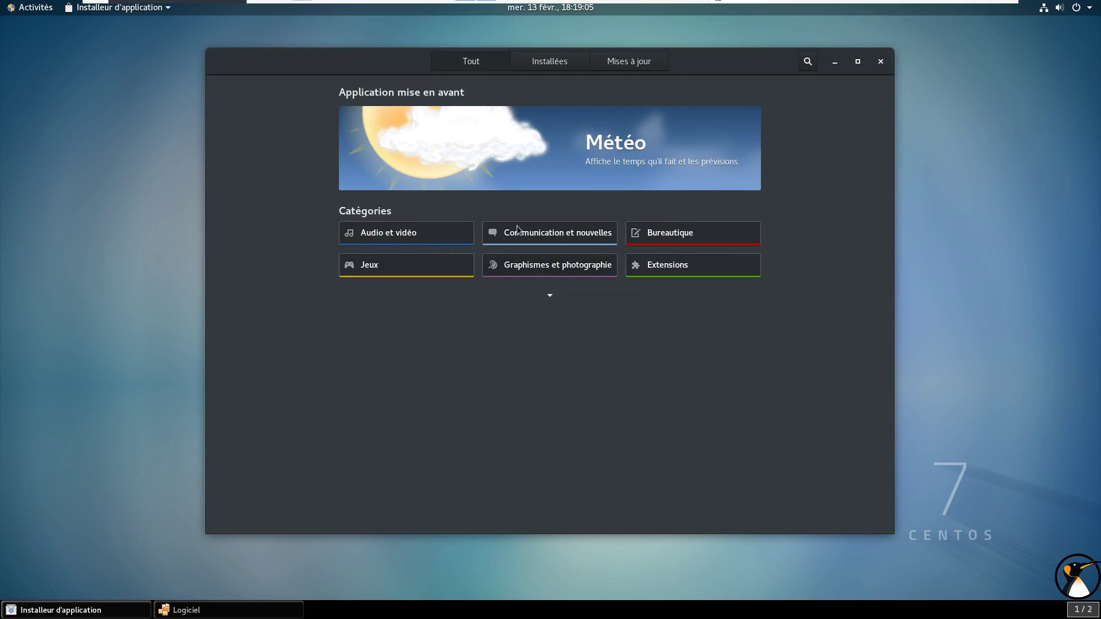
{"action": "left_click", "coordinate": [386, 239]}
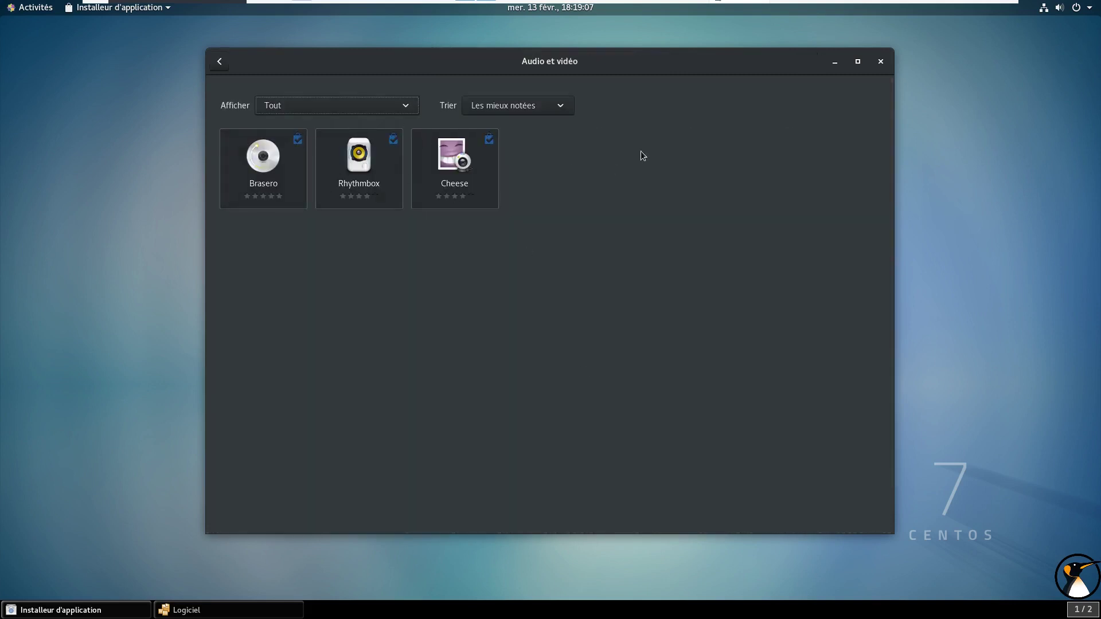
{"action": "left_click", "coordinate": [879, 62]}
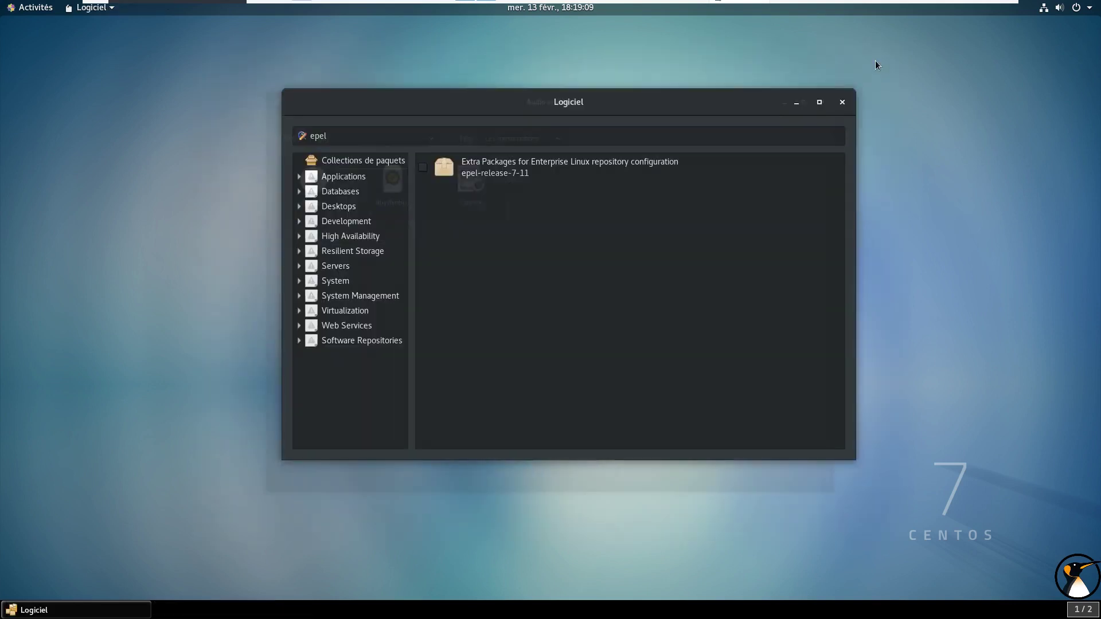
- Install the epel-release-7-11 package, trusting its source and authenticating with the account password, and close the package manager
{"action": "left_click", "coordinate": [424, 168]}
{"action": "left_click", "coordinate": [766, 106]}
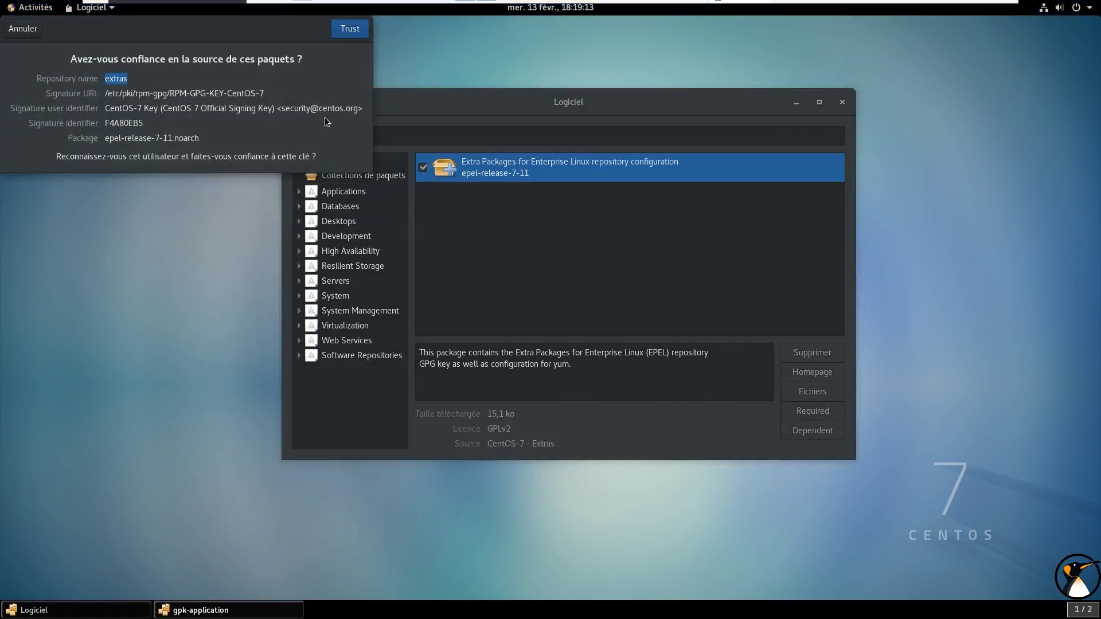
{"action": "left_click", "coordinate": [347, 29]}
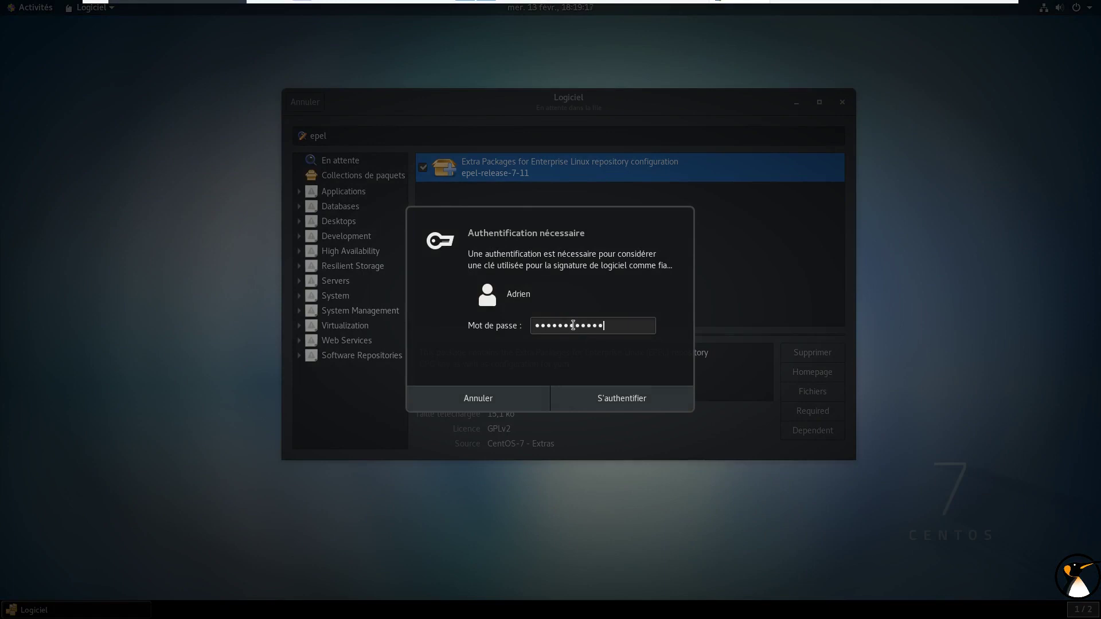
{"action": "key", "text": "Return"}
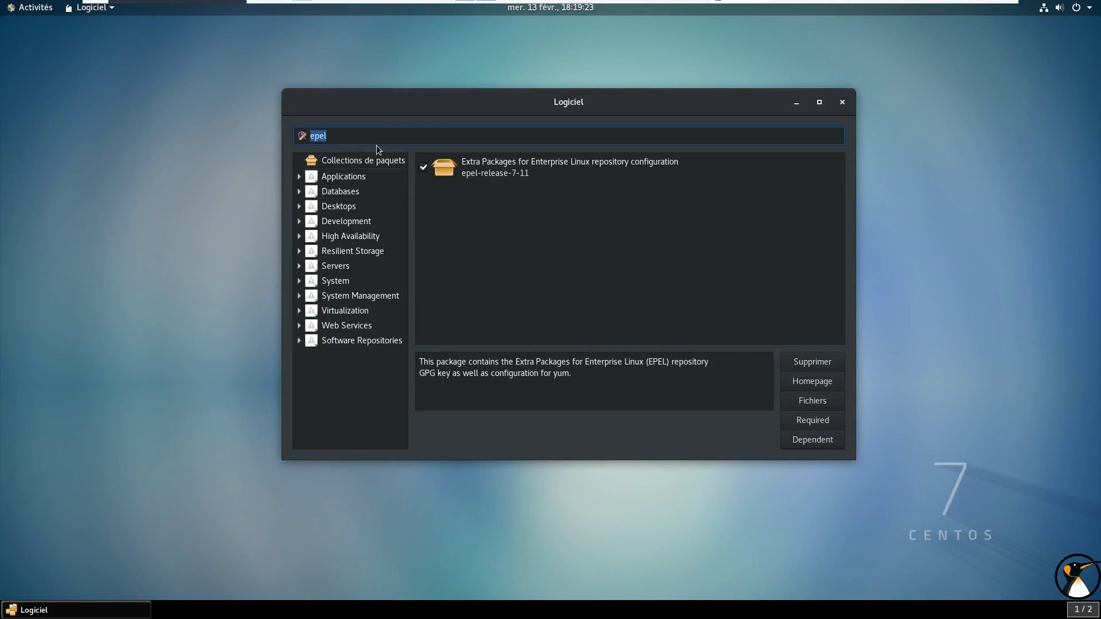
{"action": "left_click", "coordinate": [845, 103]}
- Check for new system updates in the Mises à jour view of the application installer and close it
{"action": "left_click", "coordinate": [32, 7]}
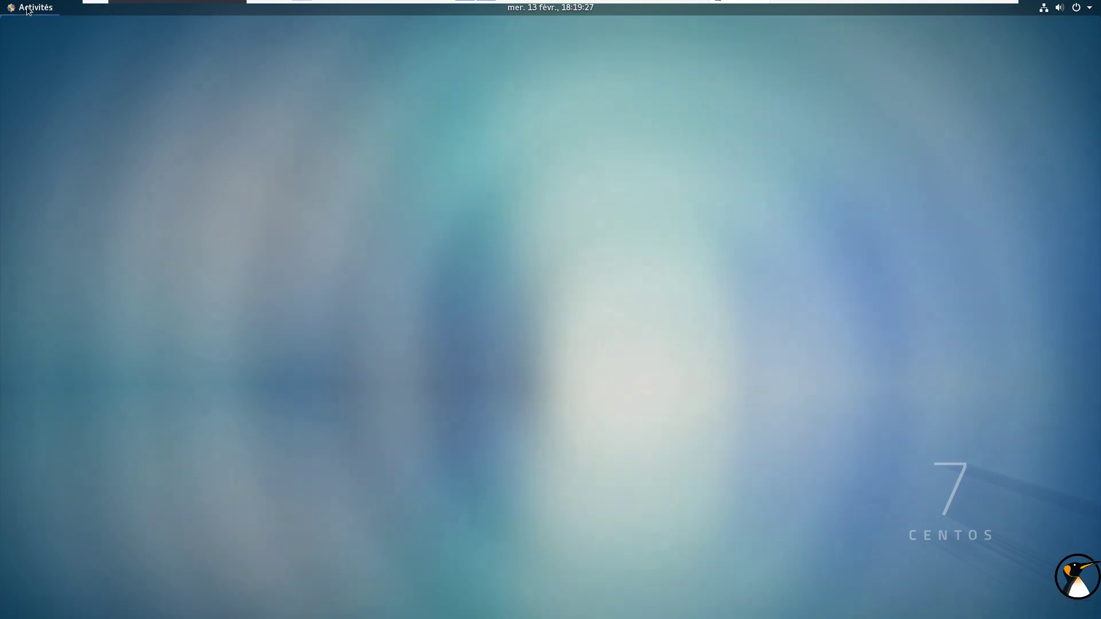
{"action": "left_click", "coordinate": [30, 333]}
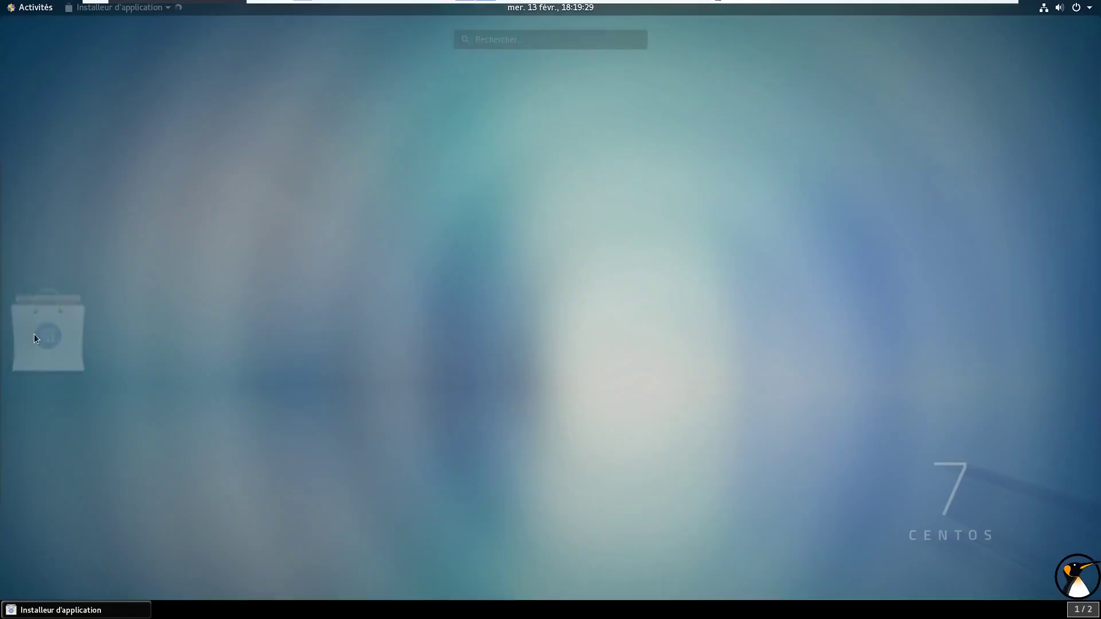
{"action": "left_click", "coordinate": [551, 9]}
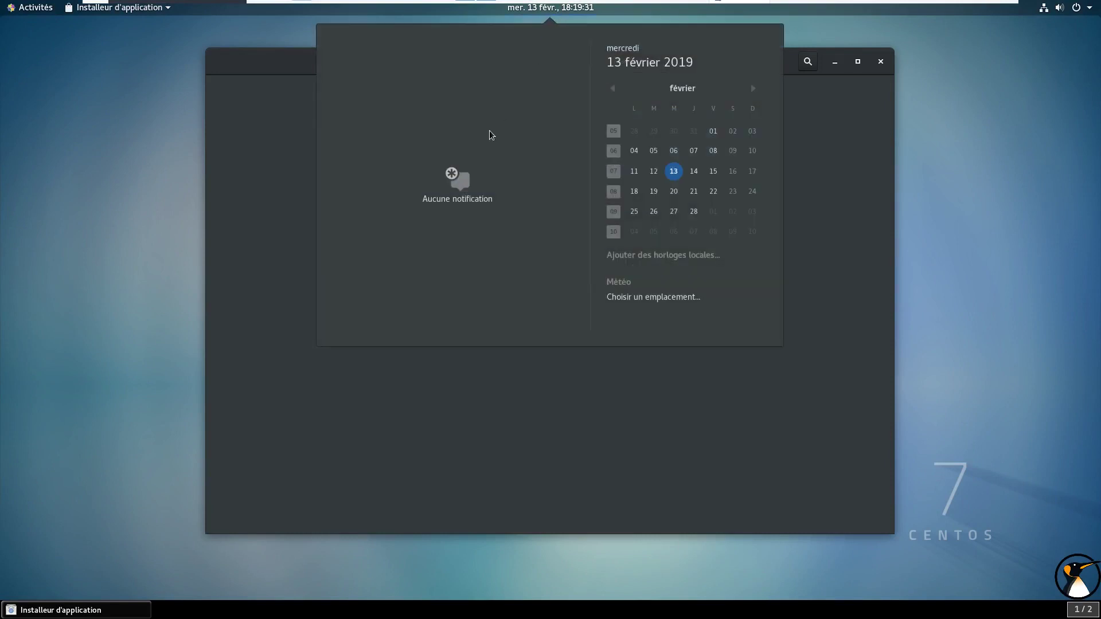
{"action": "left_click", "coordinate": [572, 15]}
{"action": "left_click", "coordinate": [665, 66]}
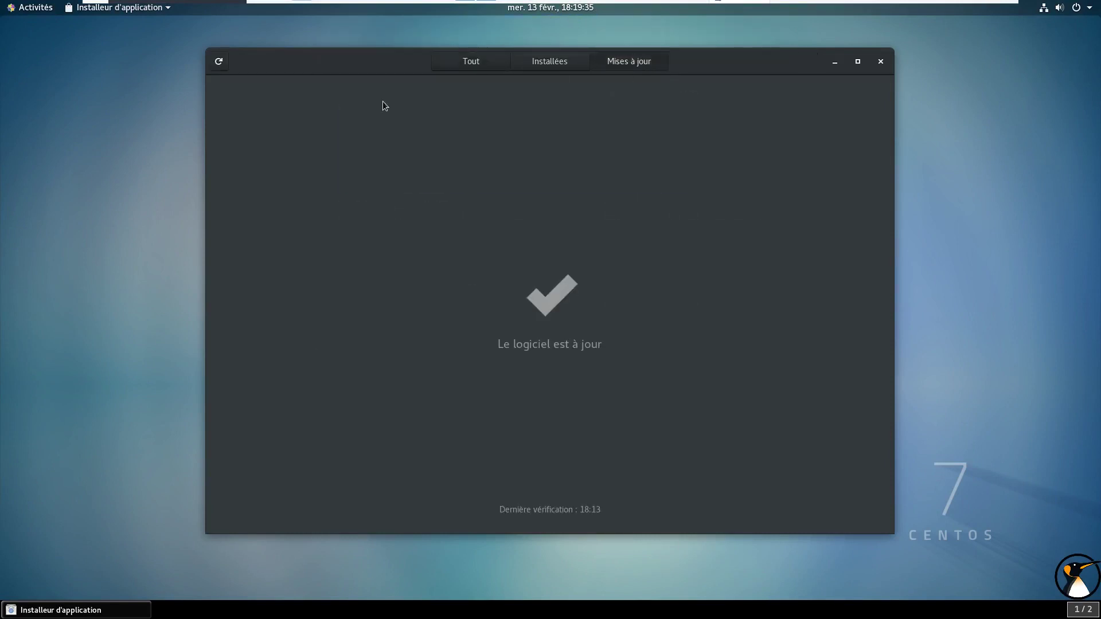
{"action": "left_click", "coordinate": [217, 64]}
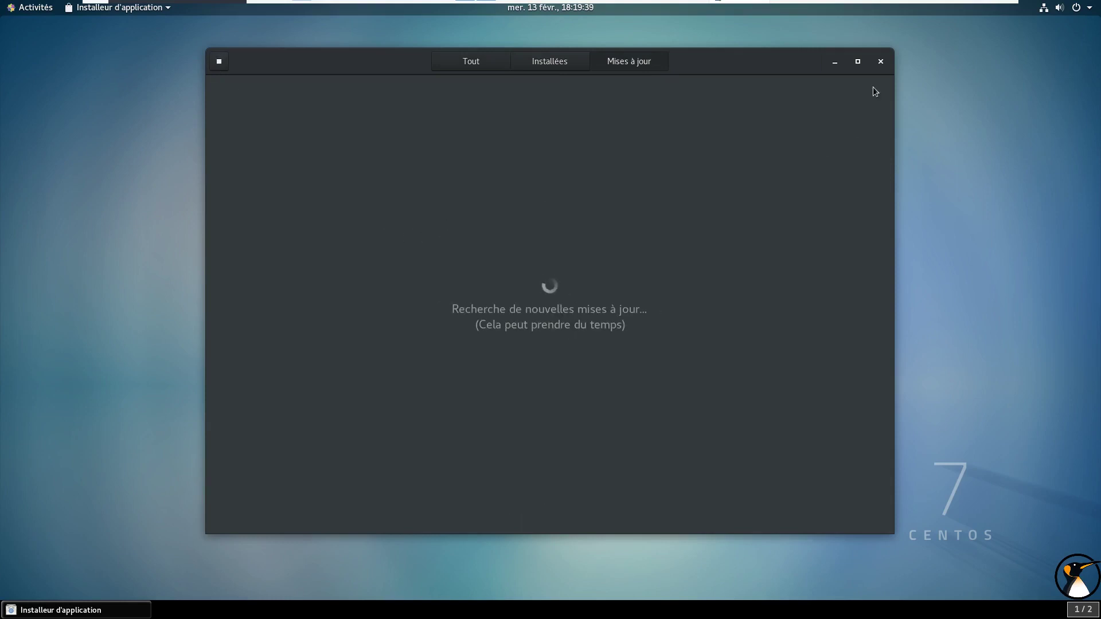
{"action": "left_click", "coordinate": [881, 62]}
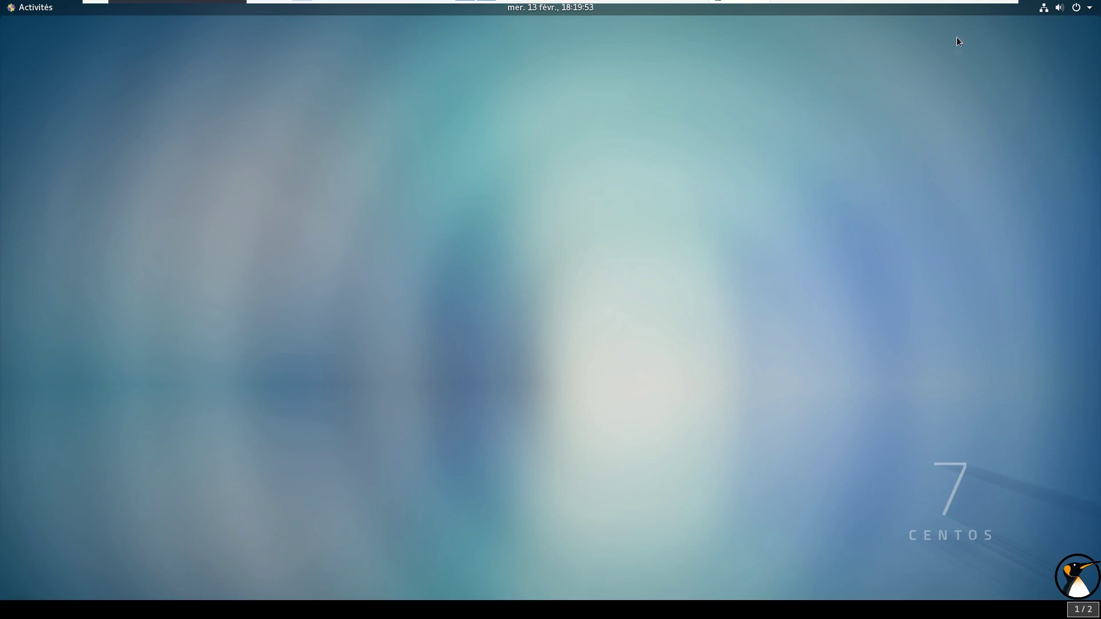
- View the shutdown dialog's options and cancel it
{"action": "left_click", "coordinate": [1083, 9]}
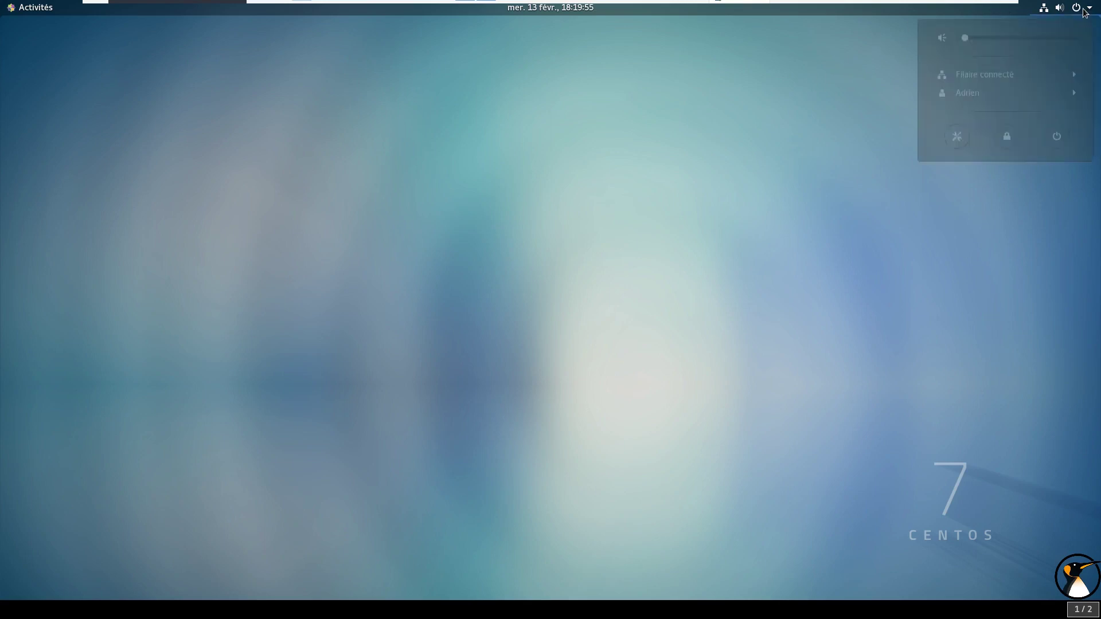
{"action": "left_click", "coordinate": [1064, 141]}
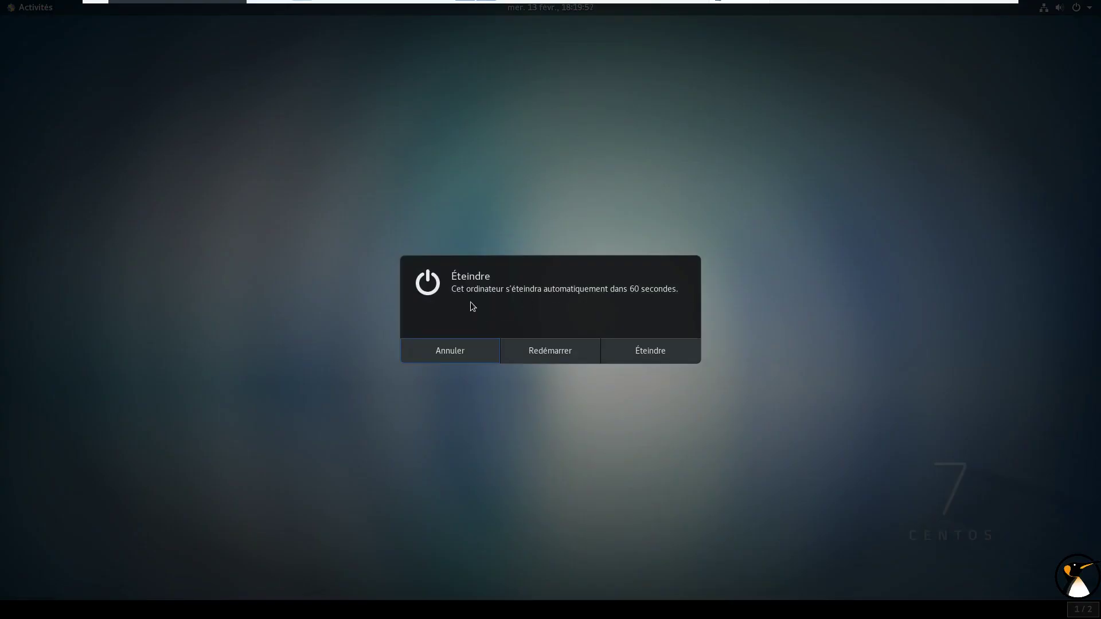
{"action": "left_click", "coordinate": [455, 356]}
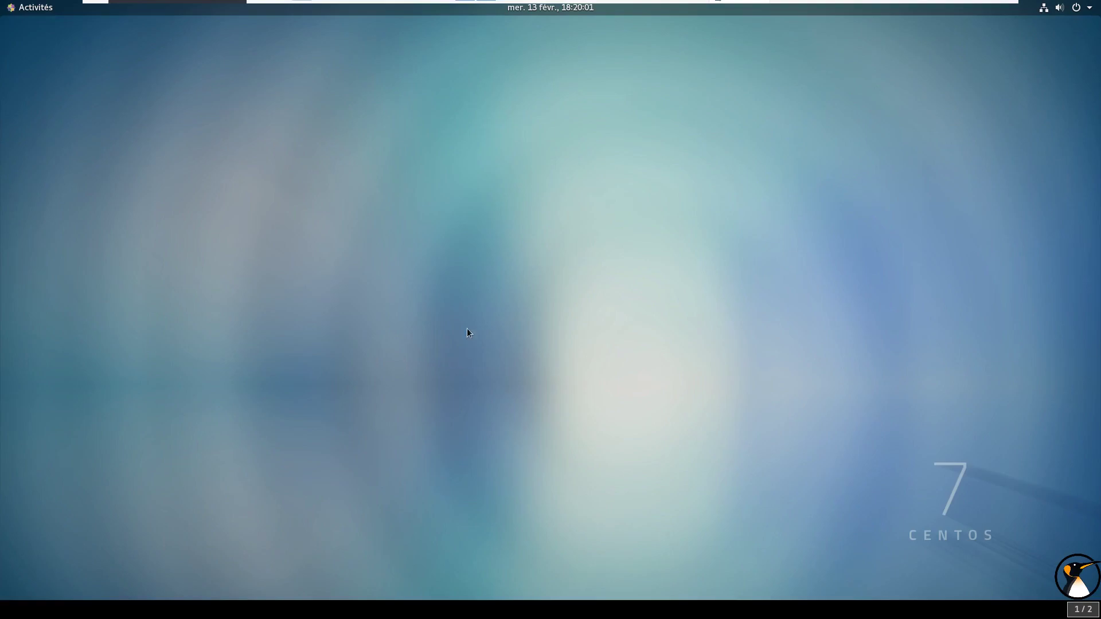
- Look through all installed applications, launch LibreOffice Calc from the list and close it
{"action": "left_click", "coordinate": [32, 9]}
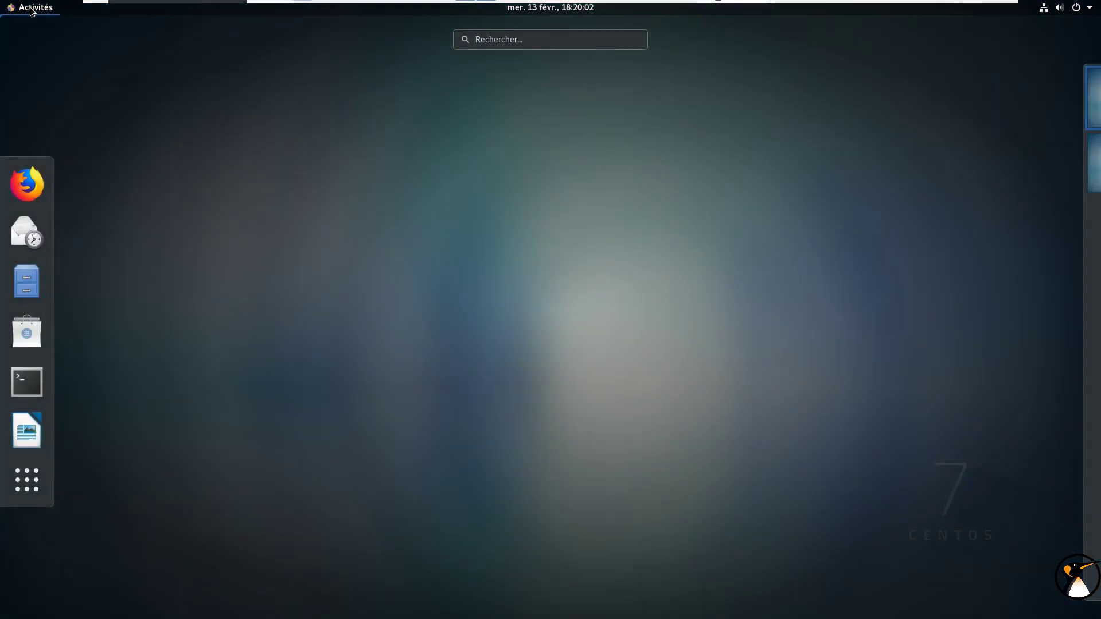
{"action": "left_click", "coordinate": [16, 480]}
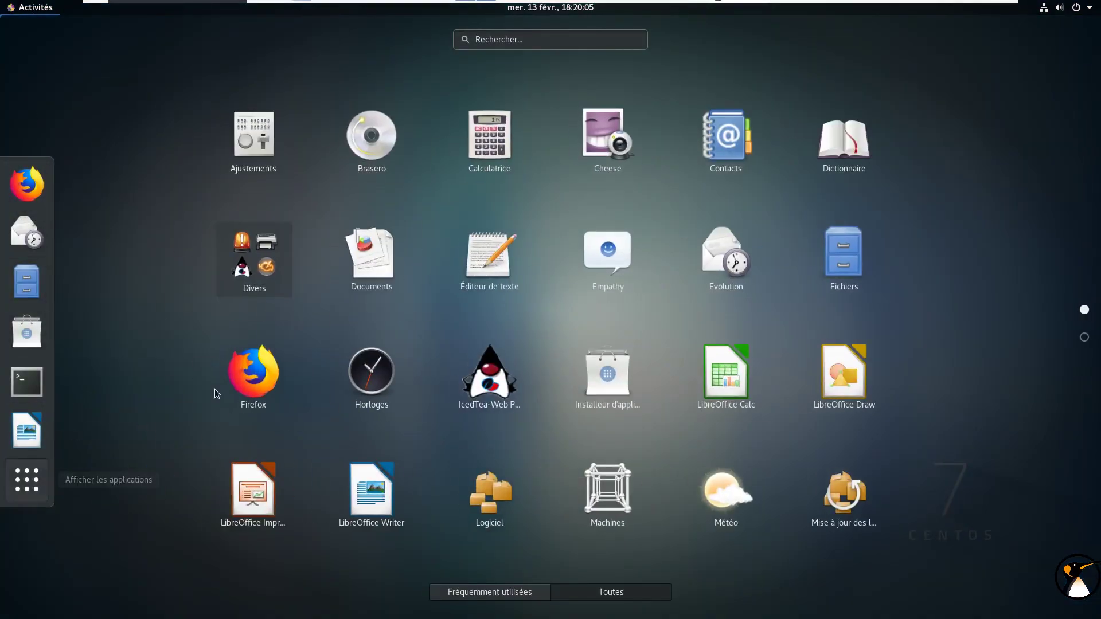
{"action": "scroll", "coordinate": [229, 373], "scroll_direction": "down", "scroll_amount": 1}
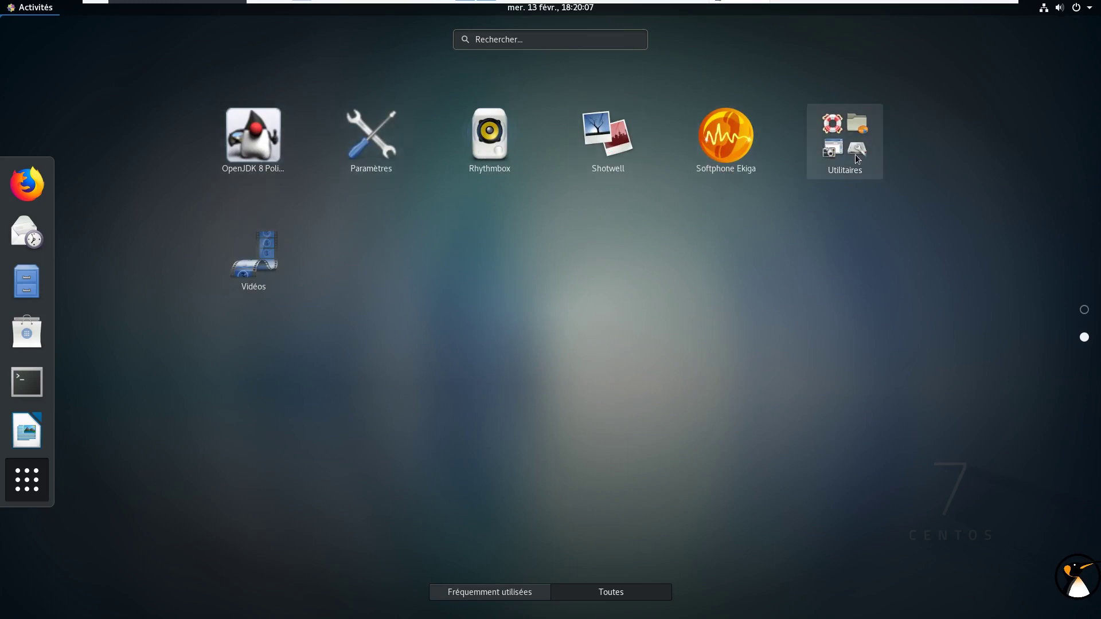
{"action": "scroll", "coordinate": [803, 166], "scroll_direction": "up", "scroll_amount": 1}
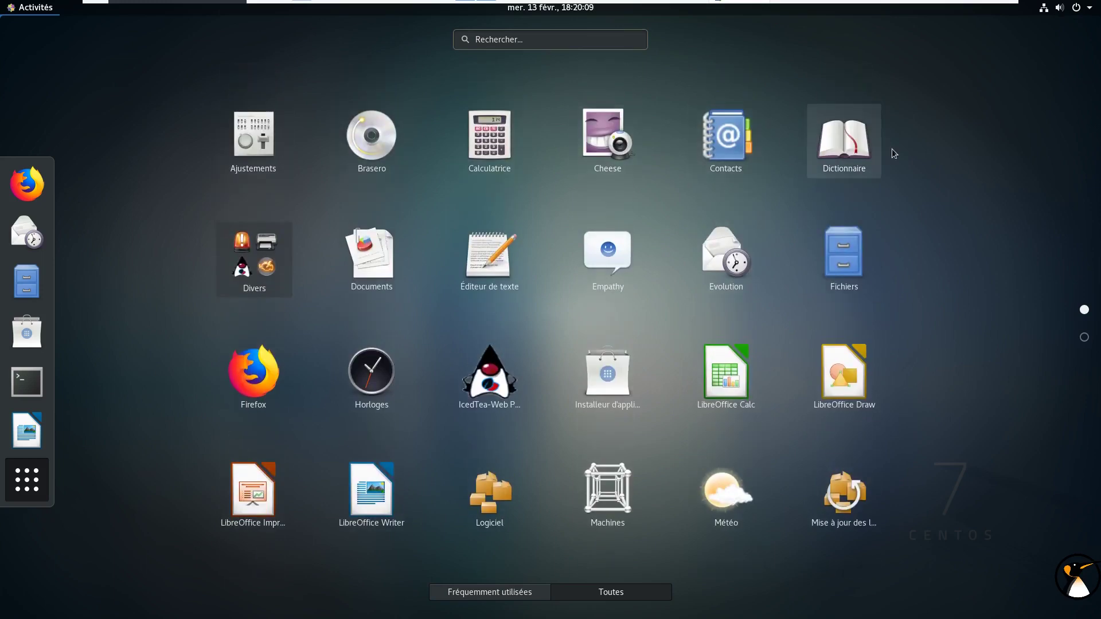
{"action": "left_click", "coordinate": [711, 378]}
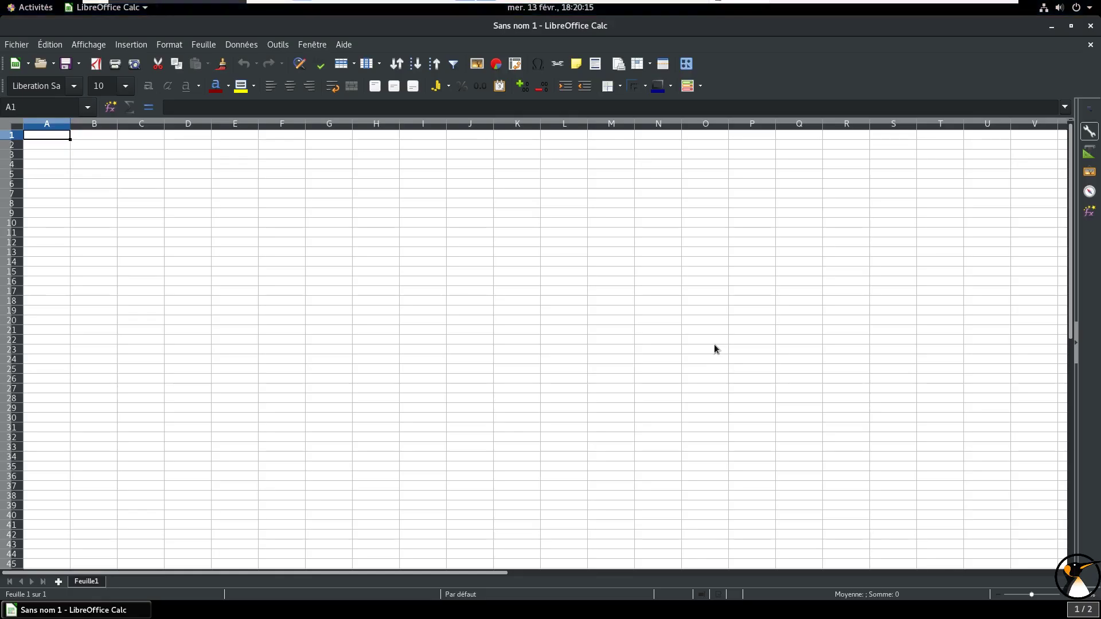
{"action": "left_click", "coordinate": [1088, 26]}
- Browse both pages of installed applications and launch Moniteur système from the Utilitaires folder
{"action": "left_click", "coordinate": [32, 7]}
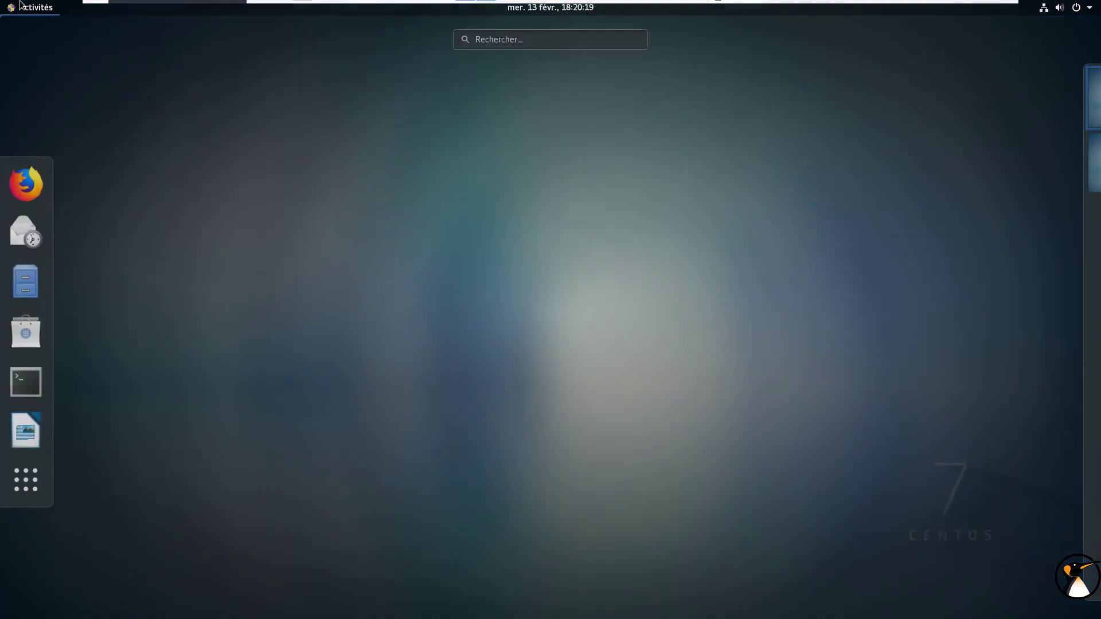
{"action": "left_click", "coordinate": [27, 480]}
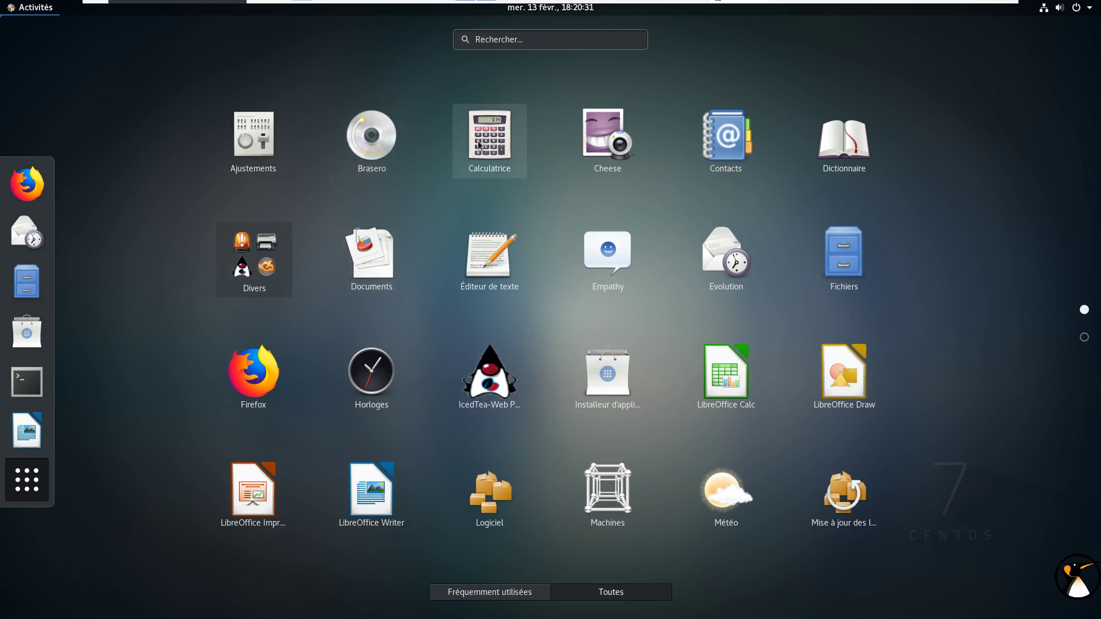
{"action": "scroll", "coordinate": [595, 161], "scroll_direction": "down", "scroll_amount": 1}
{"action": "scroll", "coordinate": [659, 207], "scroll_direction": "up", "scroll_amount": 1}
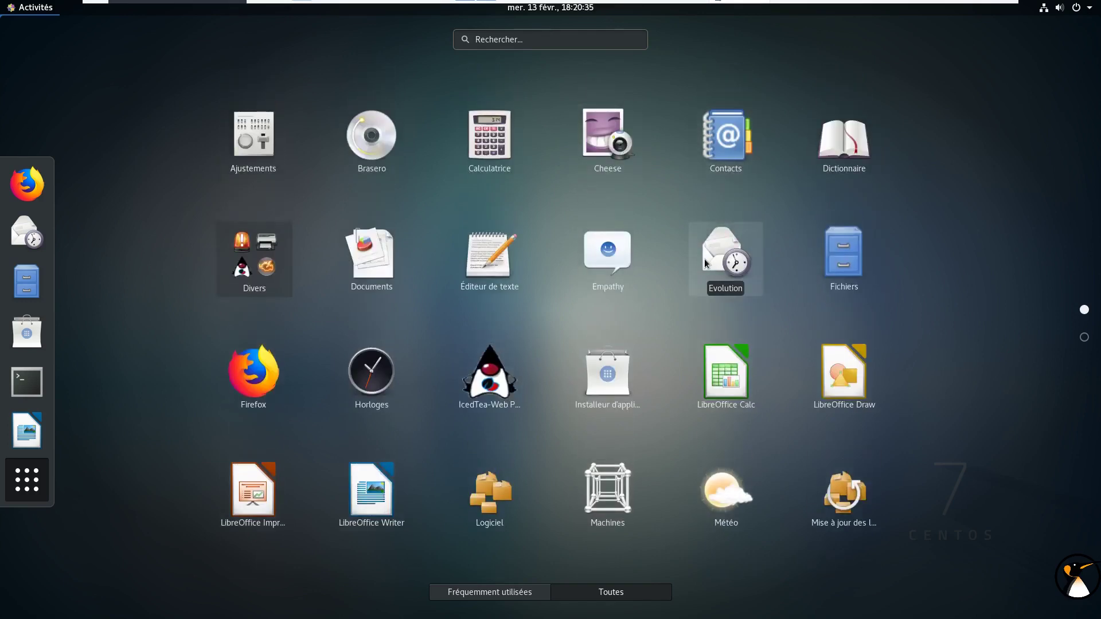
{"action": "scroll", "coordinate": [658, 255], "scroll_direction": "down", "scroll_amount": 1}
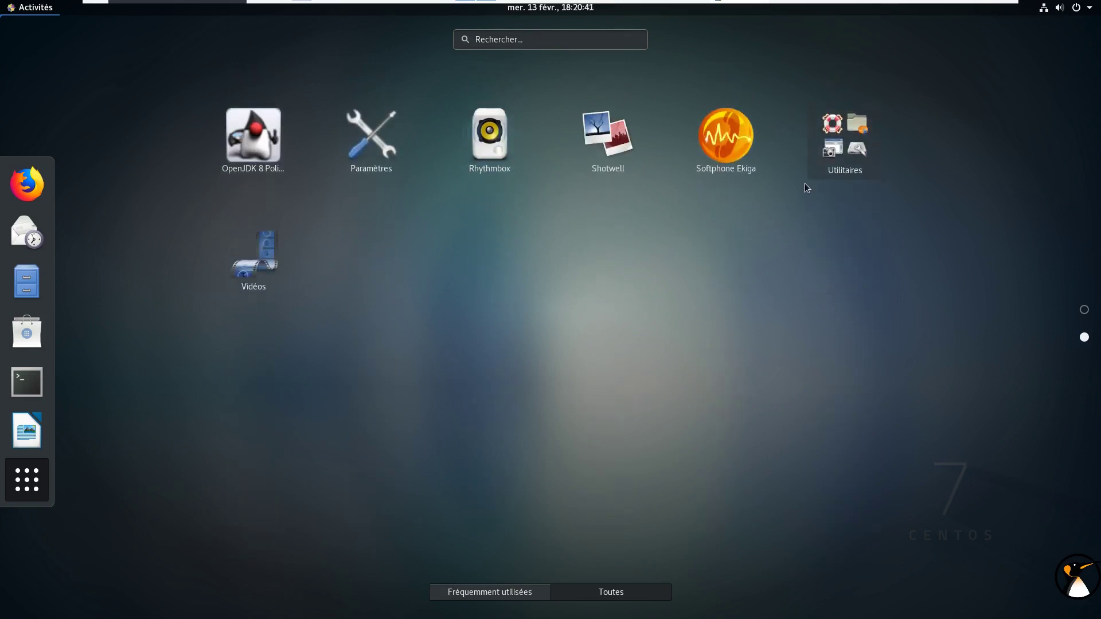
{"action": "left_click", "coordinate": [847, 173]}
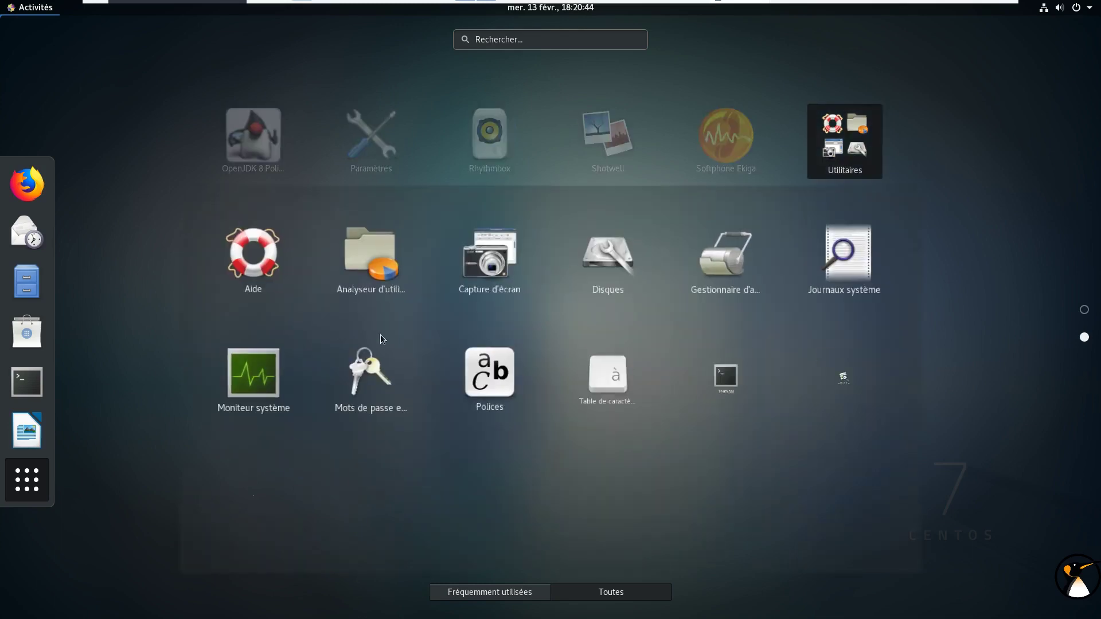
{"action": "left_click", "coordinate": [258, 367]}
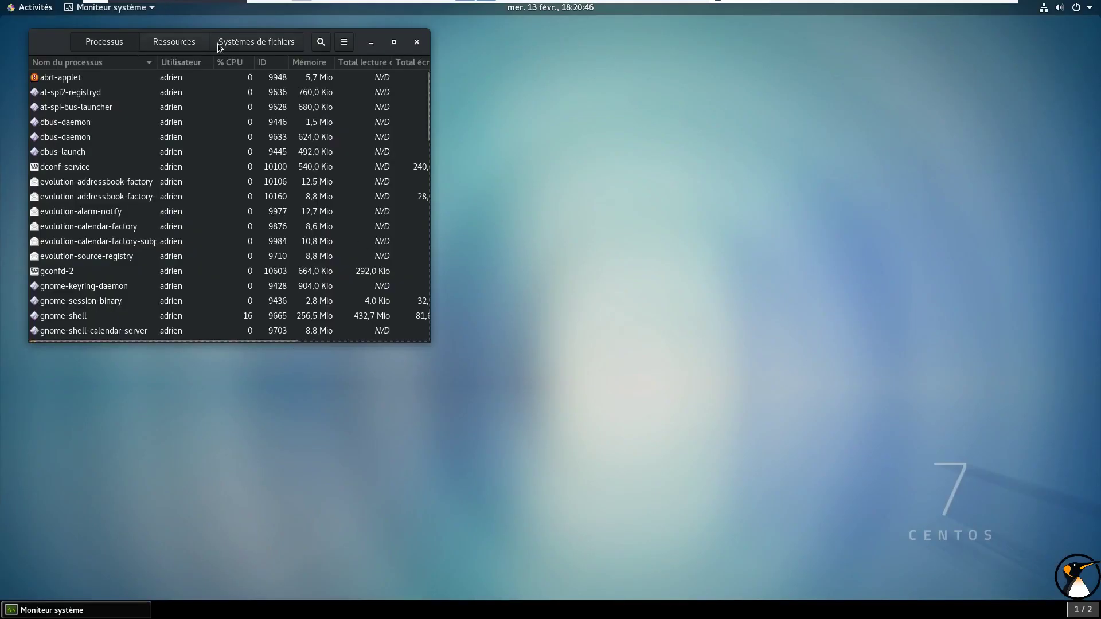
- View the resource graphs in Moniteur système, sort the processes by memory use and close the monitor
{"action": "left_click", "coordinate": [146, 45]}
{"action": "left_click_drag", "start_coordinate": [68, 43], "coordinate": [303, 103]}
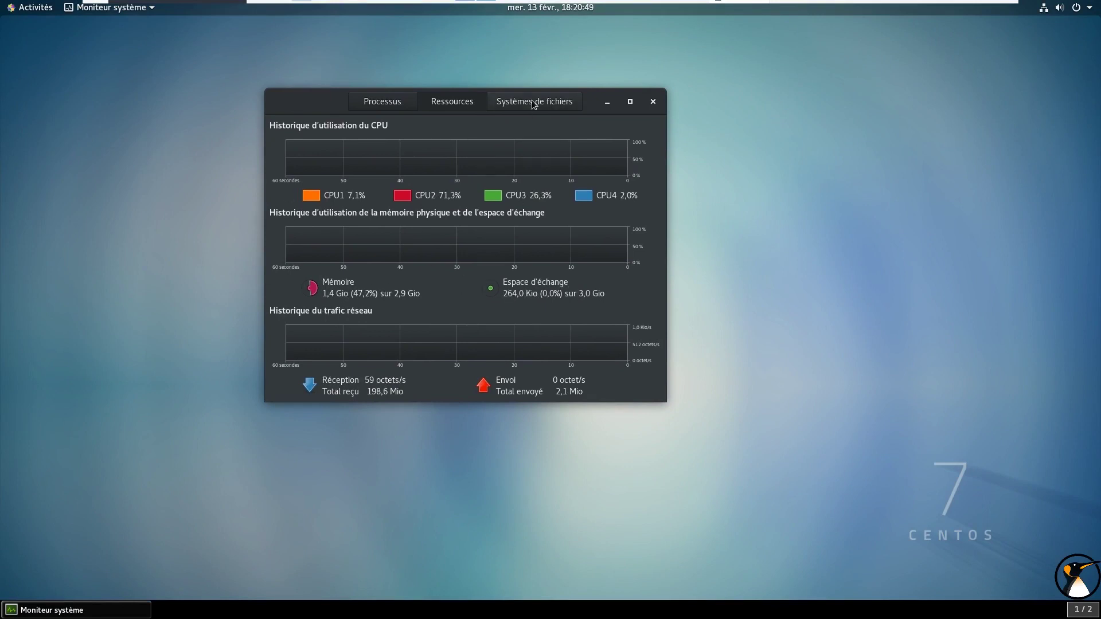
{"action": "left_click", "coordinate": [392, 106]}
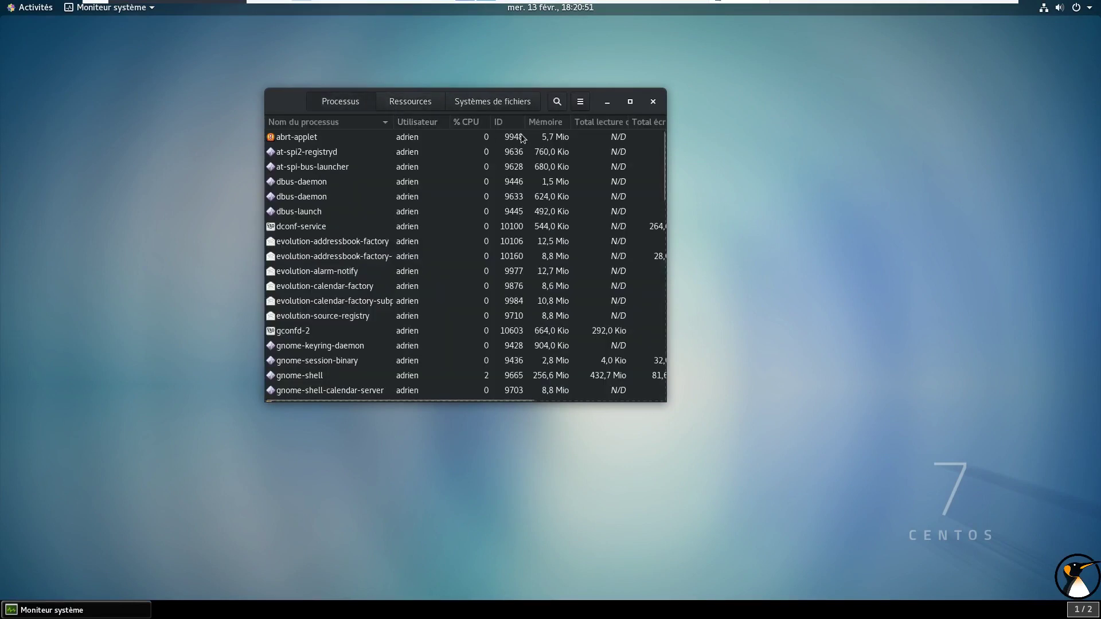
{"action": "left_click", "coordinate": [557, 123]}
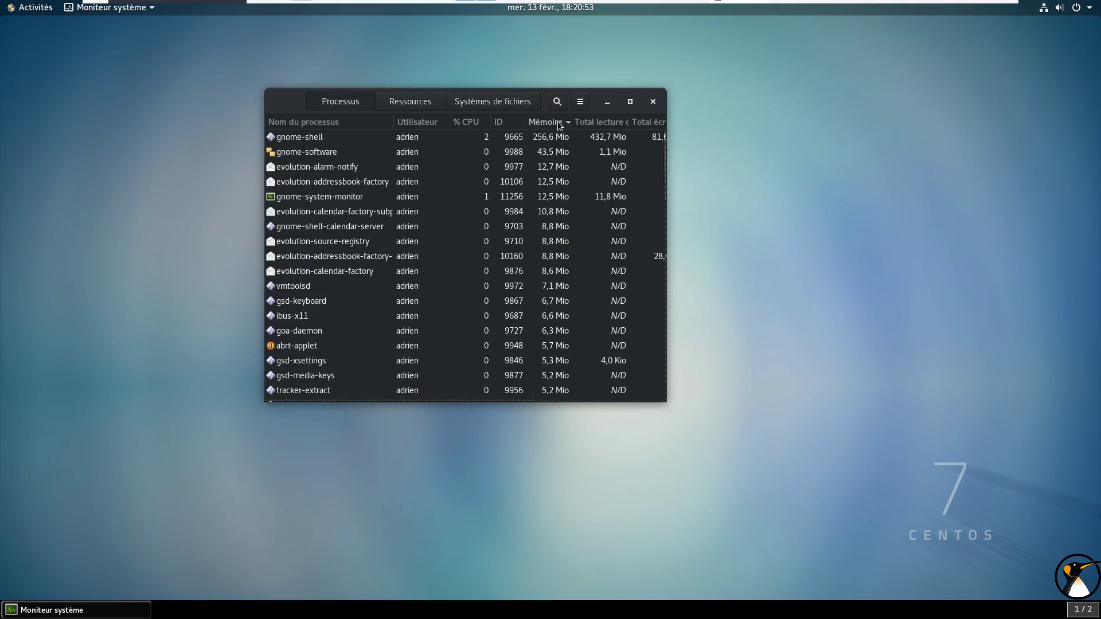
{"action": "left_click", "coordinate": [408, 103]}
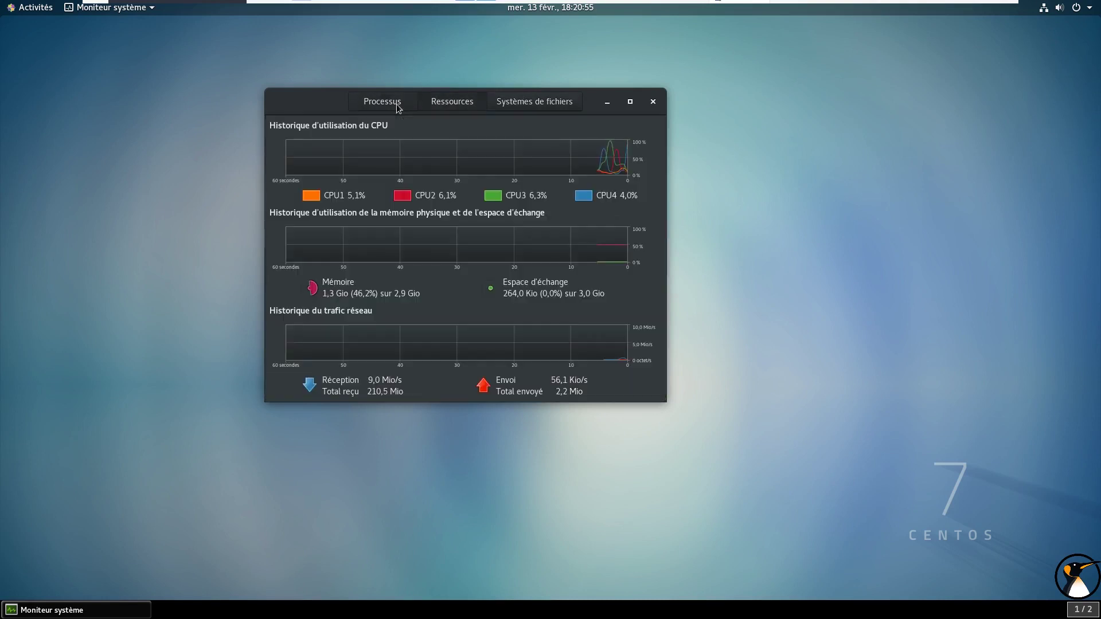
{"action": "left_click_drag", "start_coordinate": [303, 105], "coordinate": [366, 144]}
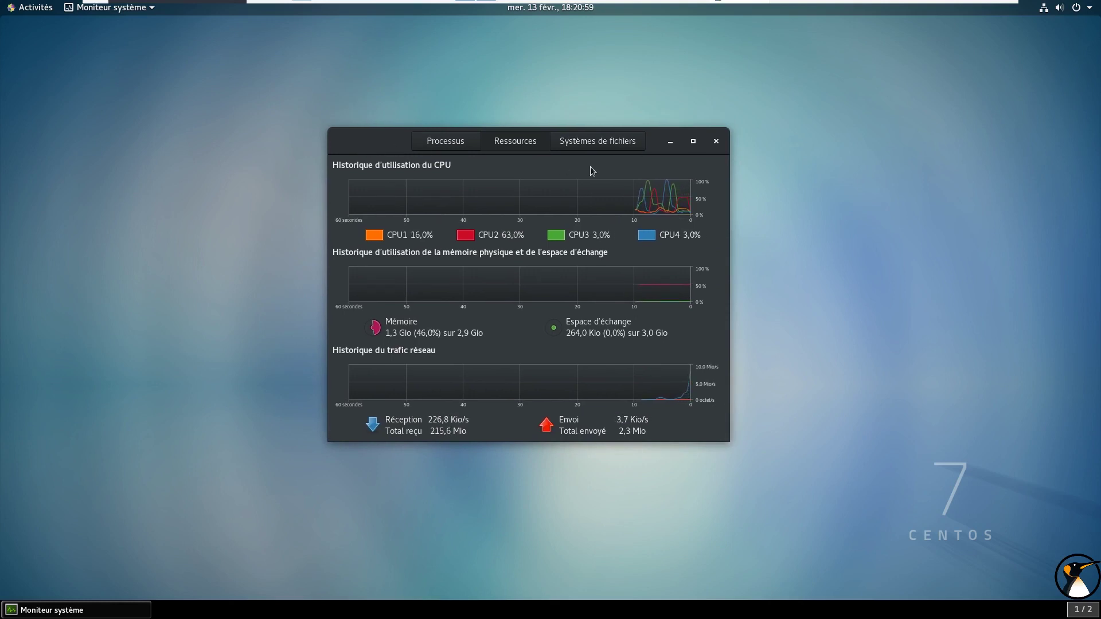
{"action": "left_click", "coordinate": [715, 141]}
- Check the notifications and calendar, view the available updates in the application installer and close it
{"action": "left_click", "coordinate": [524, 12]}
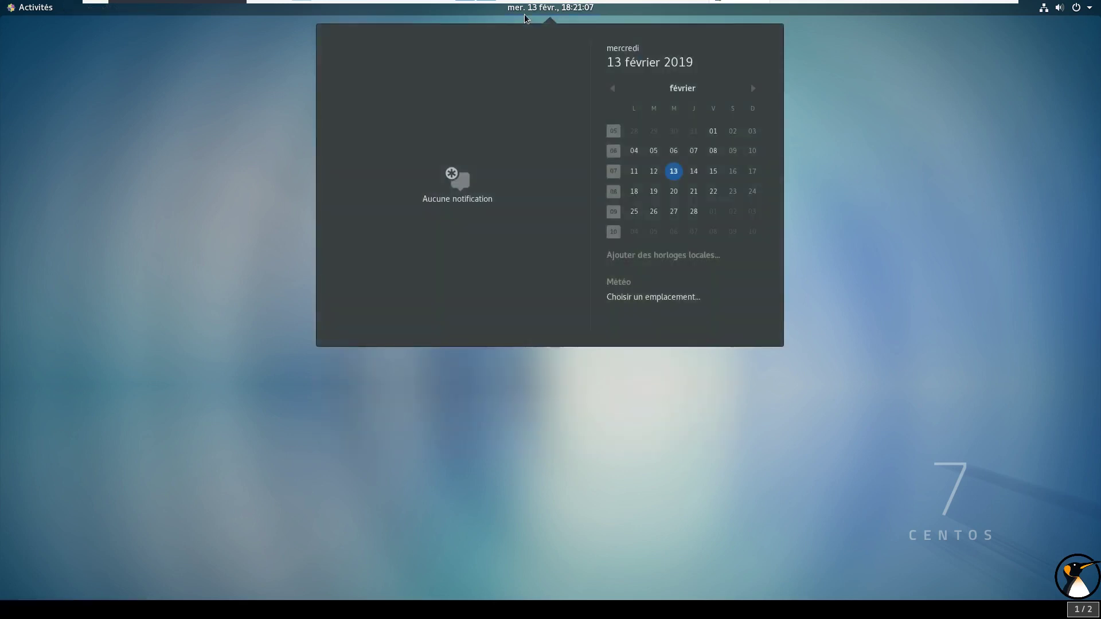
{"action": "left_click", "coordinate": [524, 14]}
{"action": "left_click", "coordinate": [23, 13]}
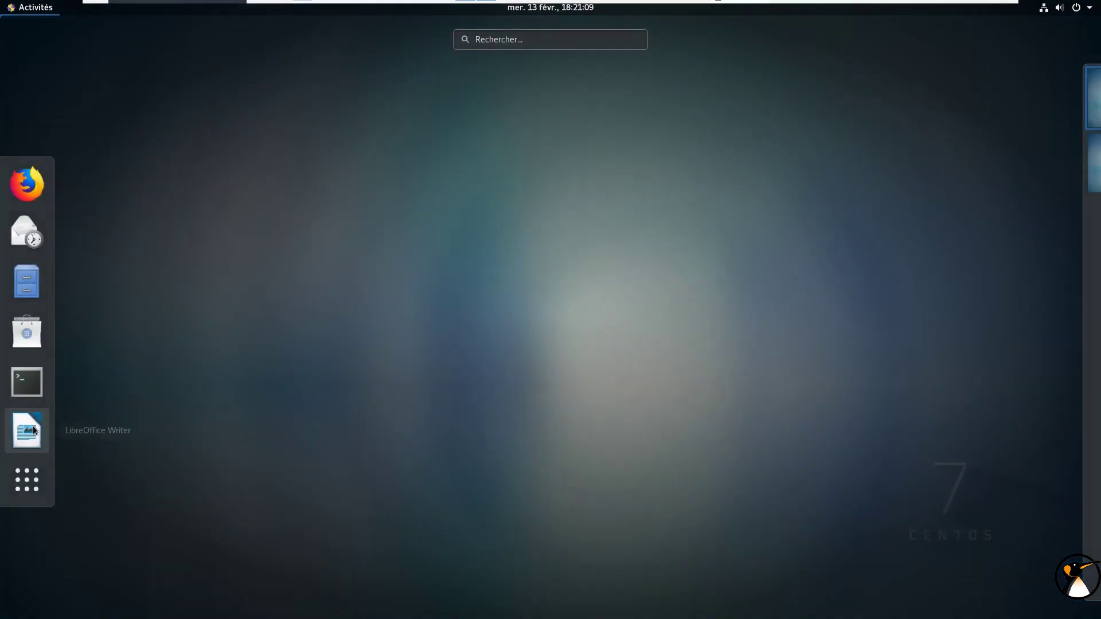
{"action": "left_click", "coordinate": [27, 332]}
{"action": "left_click", "coordinate": [649, 68]}
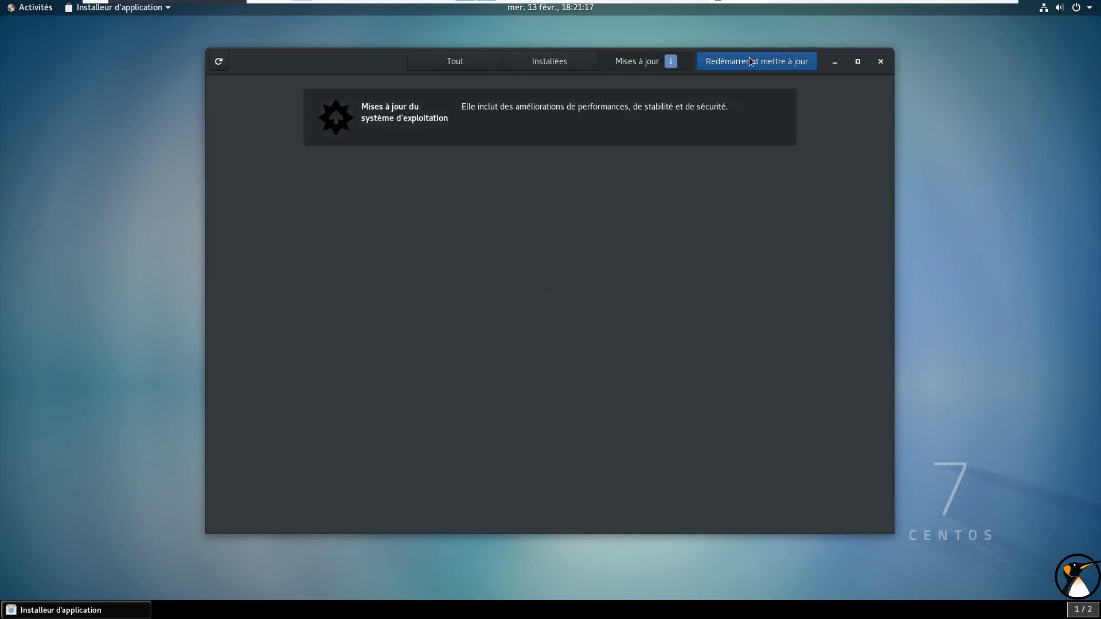
{"action": "left_click", "coordinate": [884, 66]}
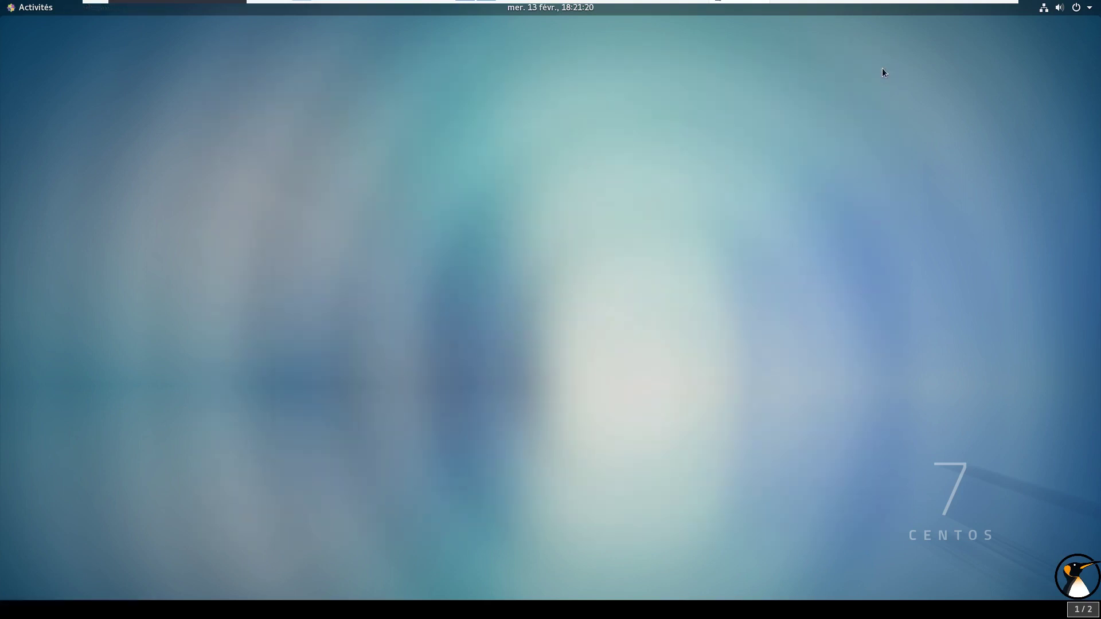
- Check the notifications, power off with the pending software updates set to install, and boot the CentOS Linux (3.10.0-957.el7.x86_64) entry
{"action": "left_click", "coordinate": [561, 8]}
{"action": "left_click", "coordinate": [561, 13]}
{"action": "left_click", "coordinate": [1084, 11]}
{"action": "left_click", "coordinate": [1054, 148]}
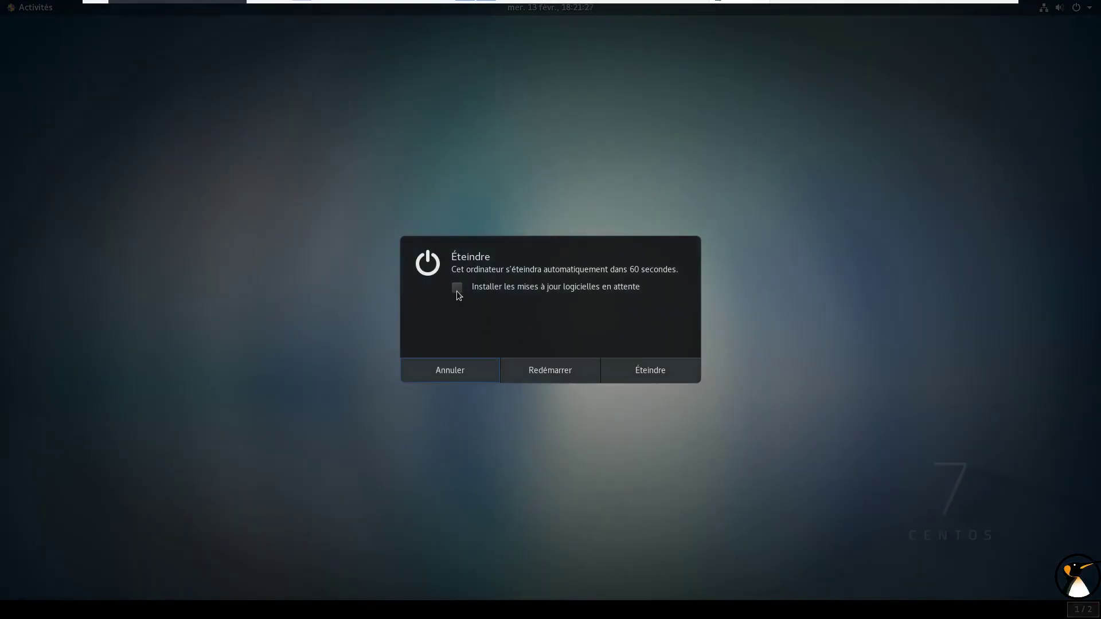
{"action": "left_click", "coordinate": [643, 370]}
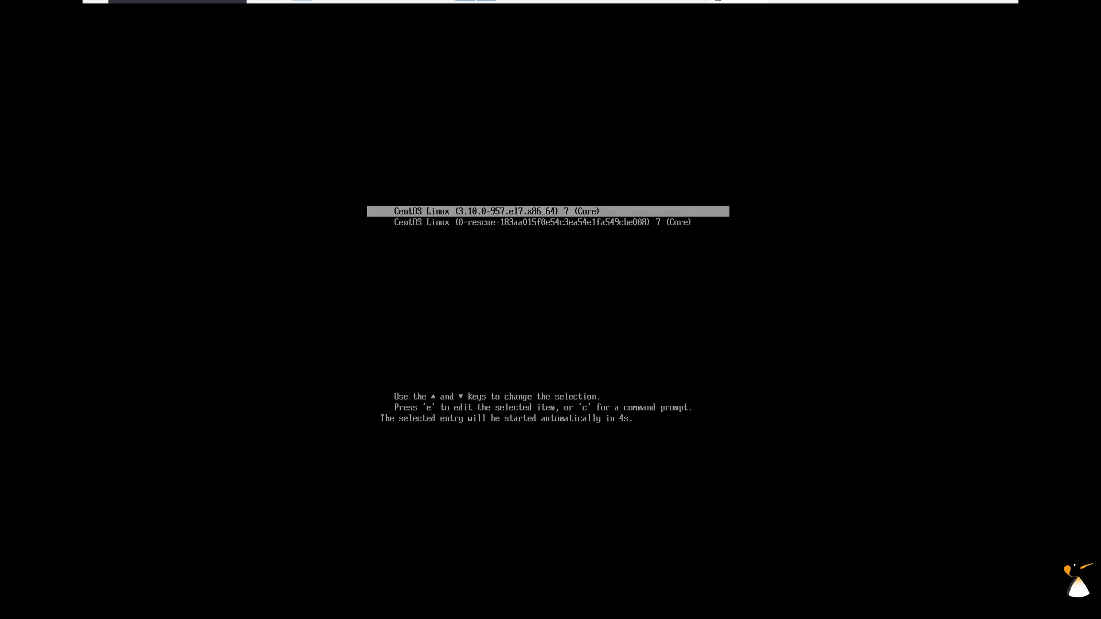
{"action": "key", "text": "Return"}
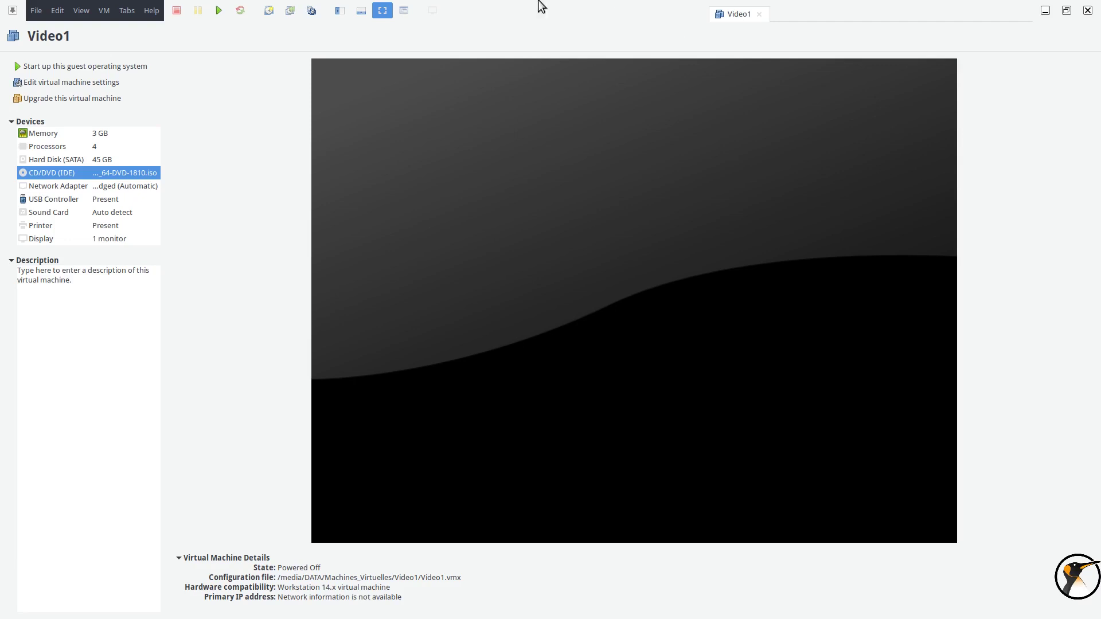
- Start the Video1 virtual machine with the CentOS Linux (3.10.0-957.5.1.el7.x86_64) entry and refit its login screen to full screen
{"action": "left_click", "coordinate": [226, 15]}
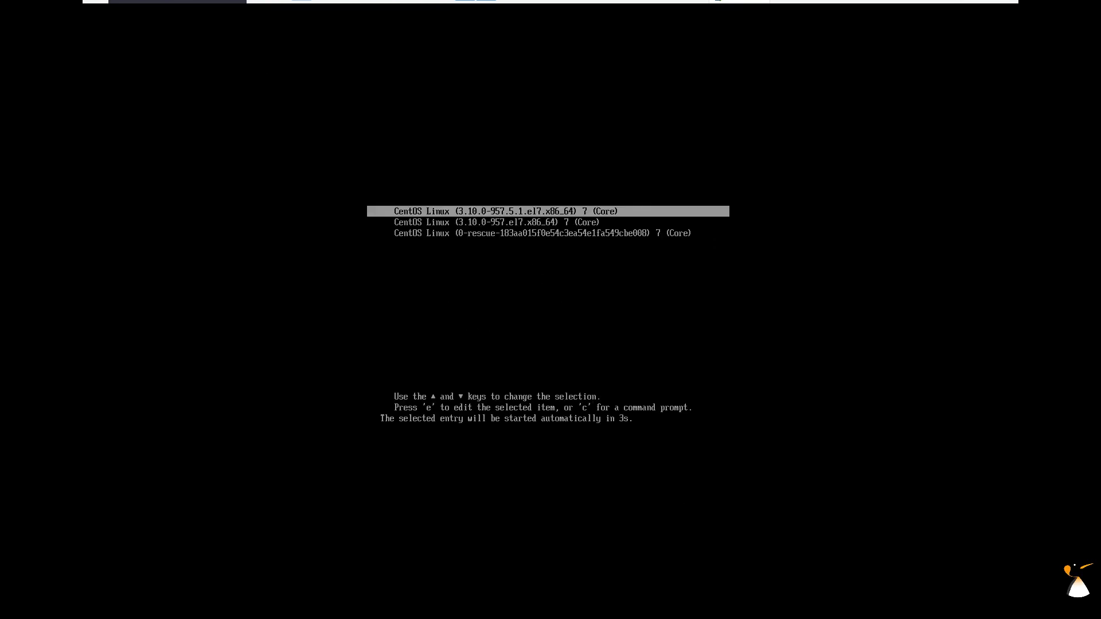
{"action": "key", "text": "Return"}
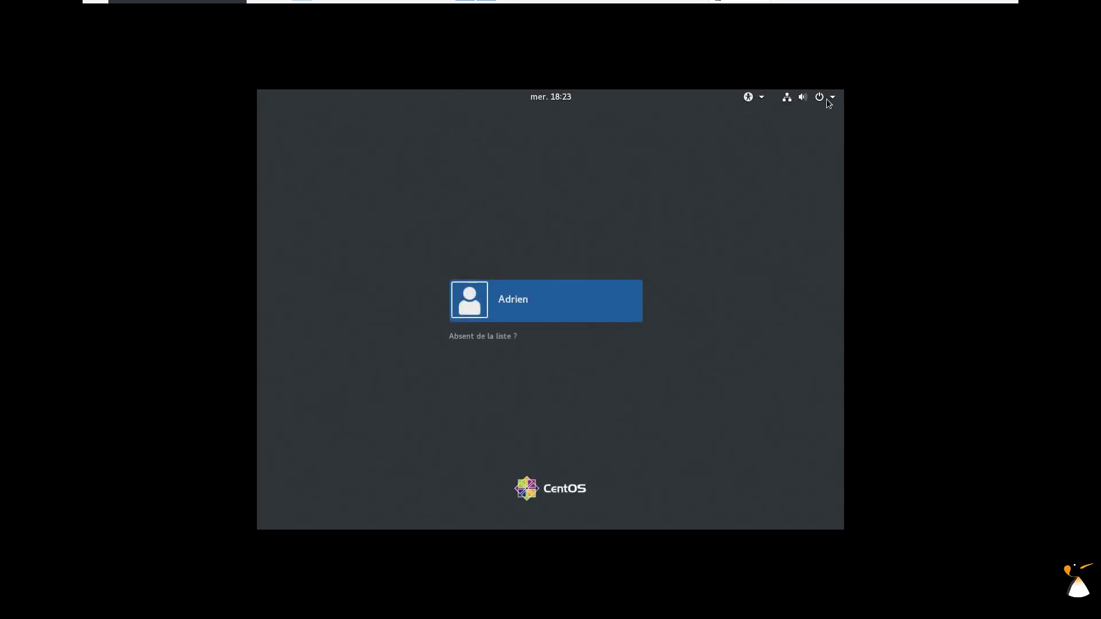
{"action": "mouse_move", "coordinate": [639, 5]}
{"action": "left_click", "coordinate": [456, 10]}
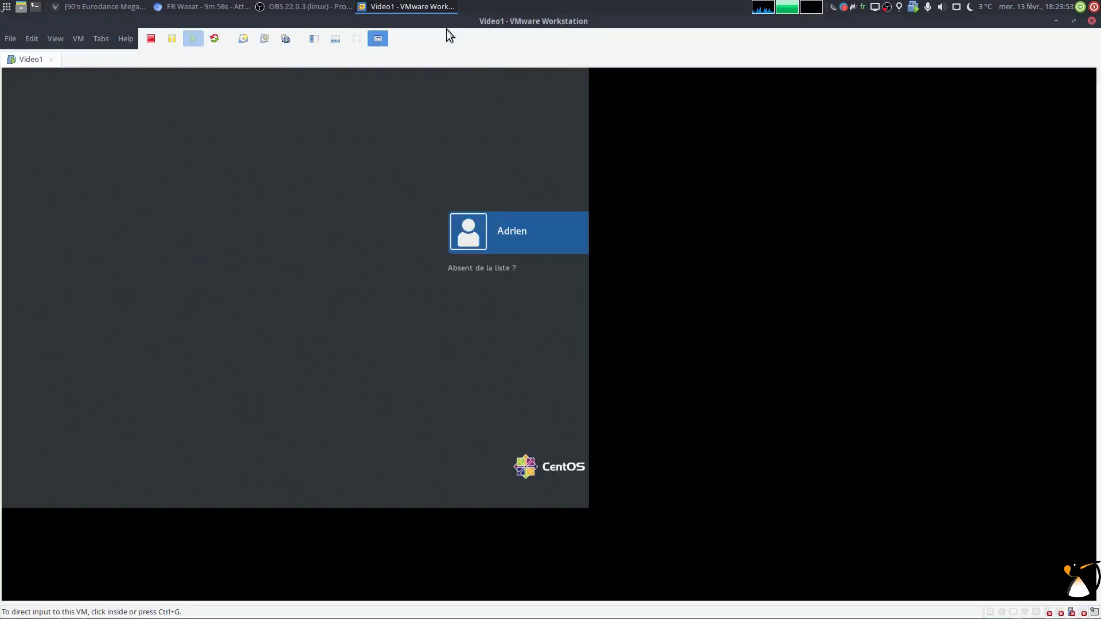
{"action": "left_click", "coordinate": [356, 38]}
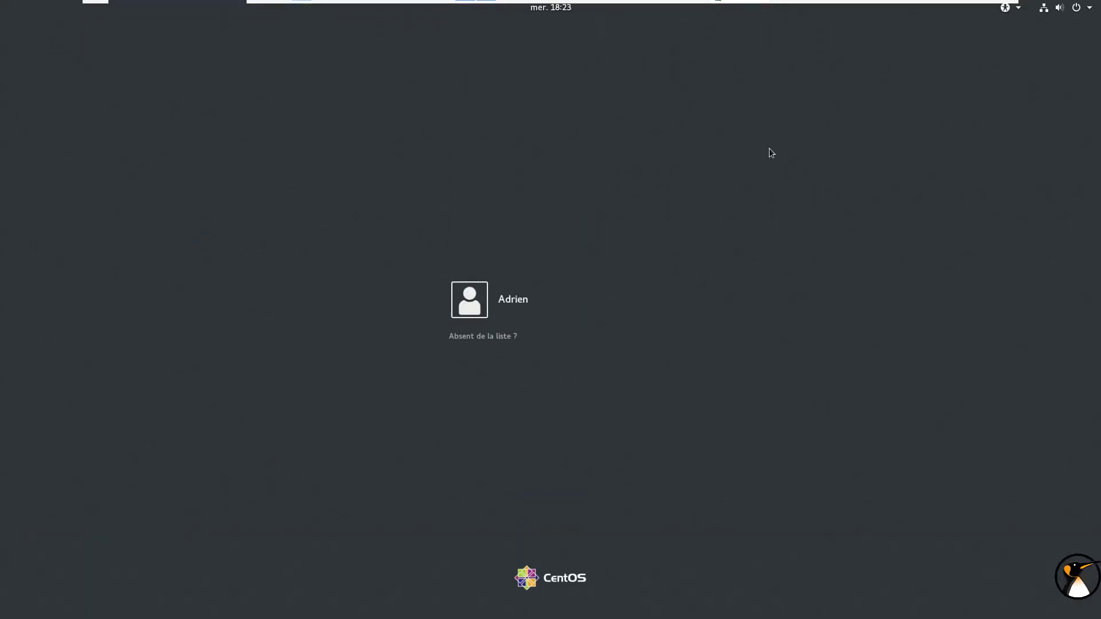
- Power off the CentOS guest from the login screen's system menu
{"action": "left_click", "coordinate": [1076, 8]}
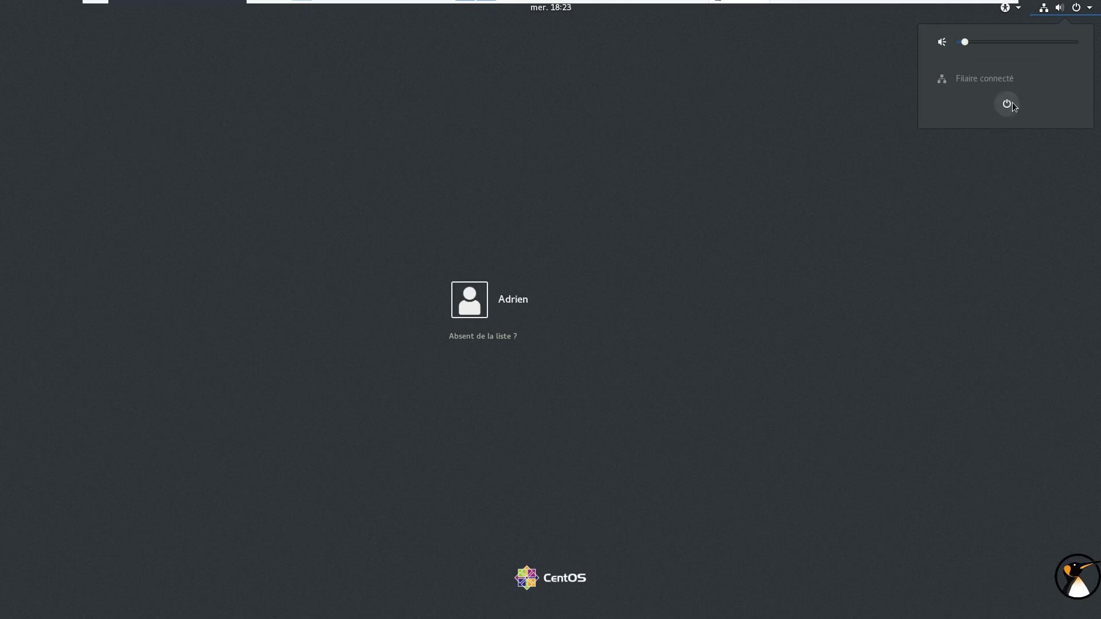
{"action": "left_click", "coordinate": [1007, 104]}
{"action": "left_click", "coordinate": [648, 350]}
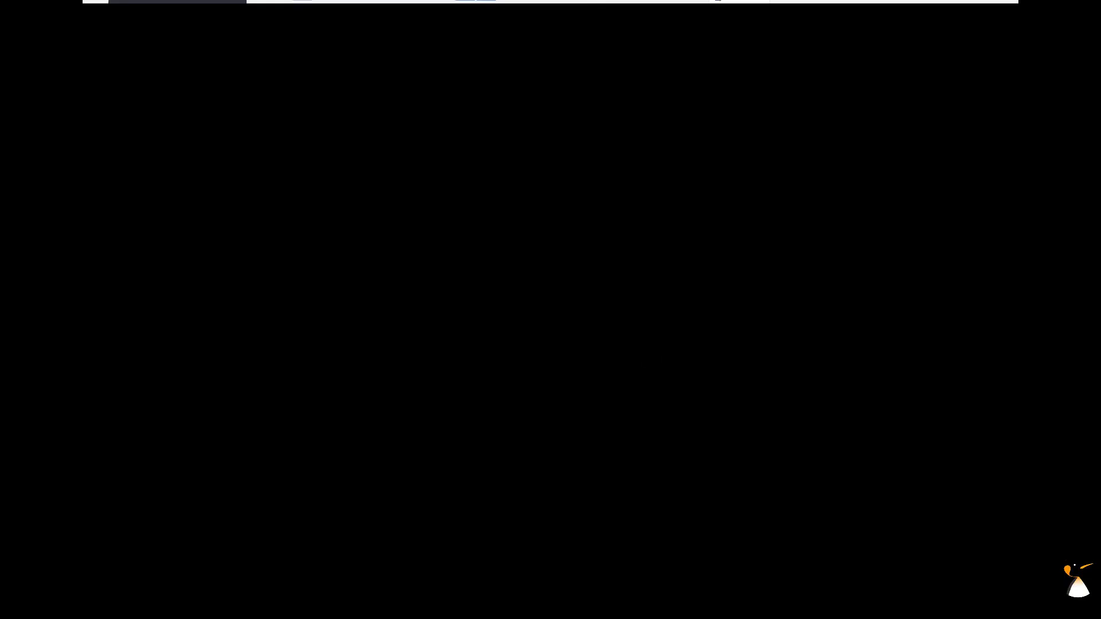